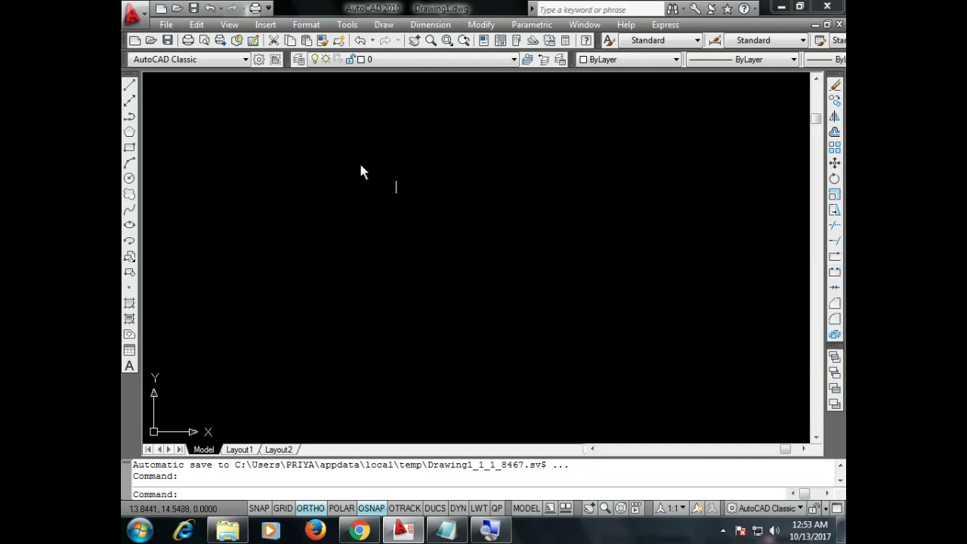
Draw a rectangle near the middle of the drawing area and turn on Ortho.
click(130, 148)
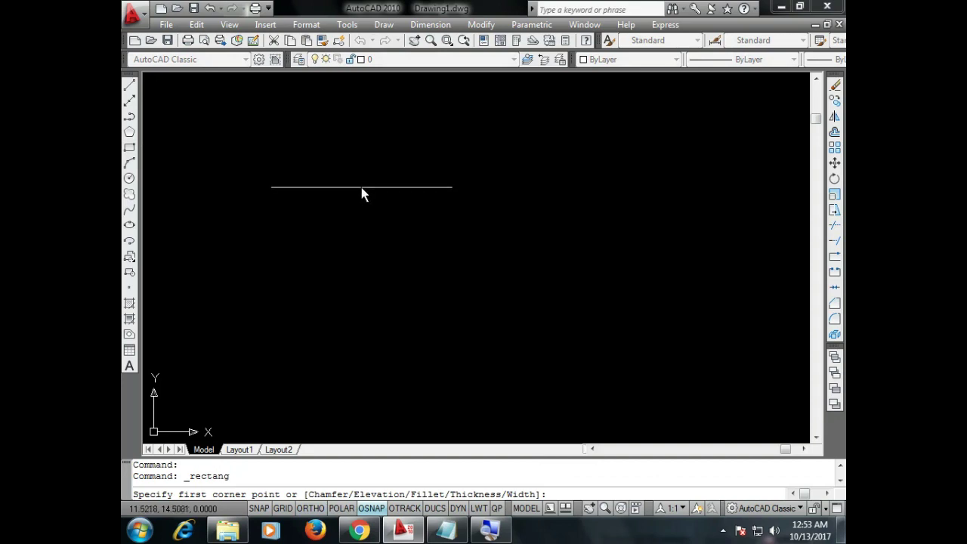
click(357, 183)
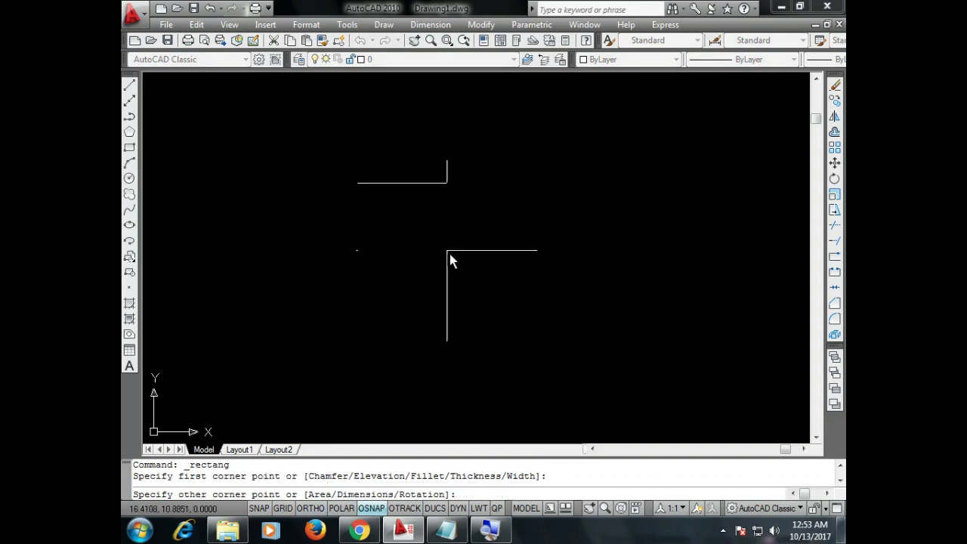
click(549, 312)
key(F8)
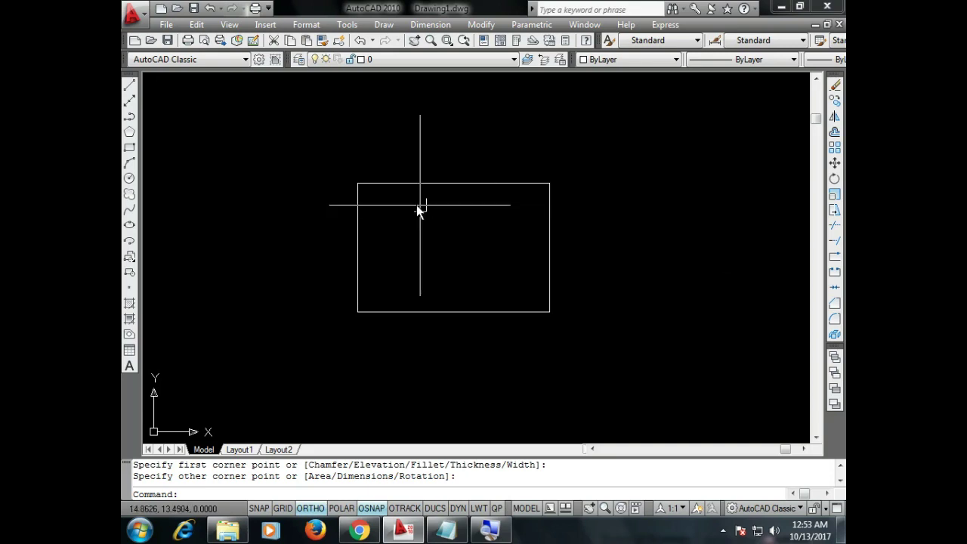
Start a second rectangle, cancel it, and briefly select the existing rectangle.
click(130, 148)
click(224, 181)
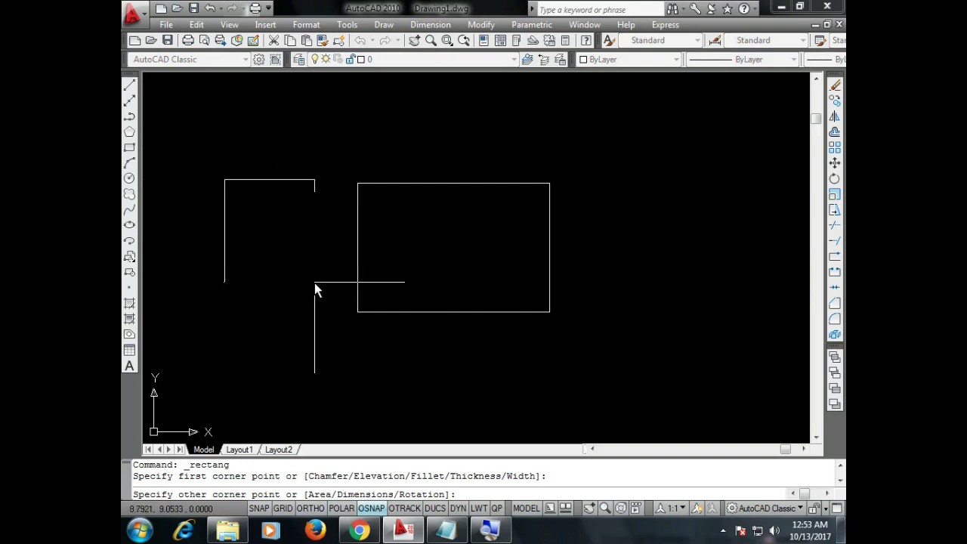
key(Escape)
key(F8)
click(359, 183)
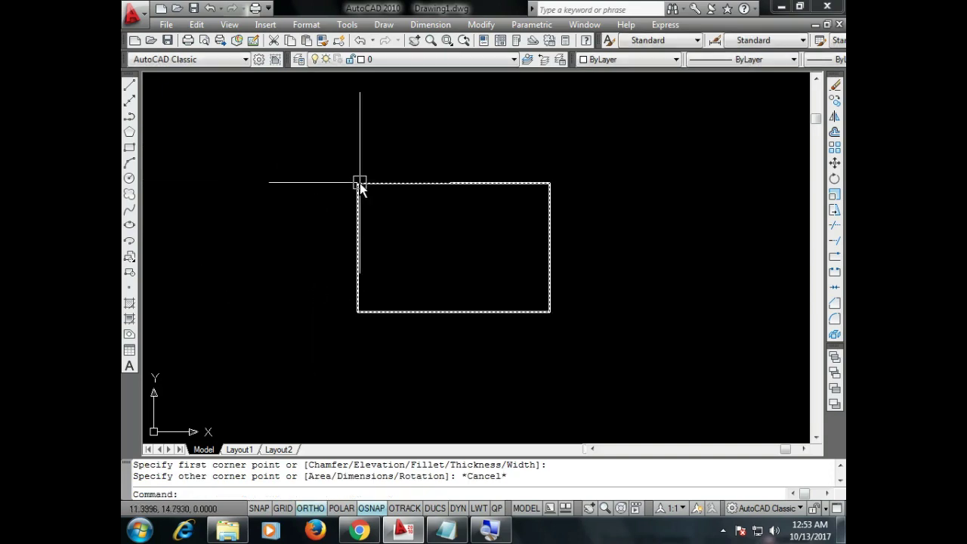
key(Escape)
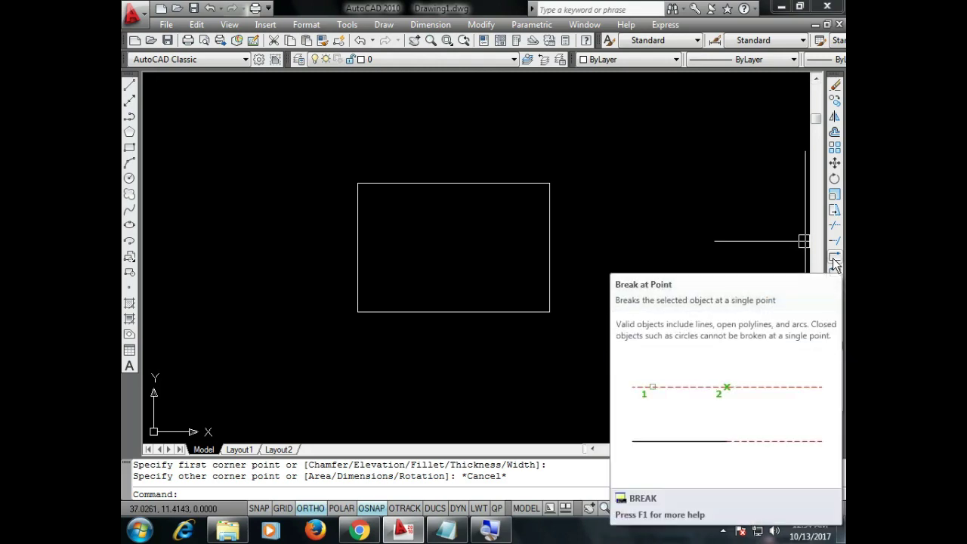
Break the rectangle at a single point on its right edge.
click(834, 257)
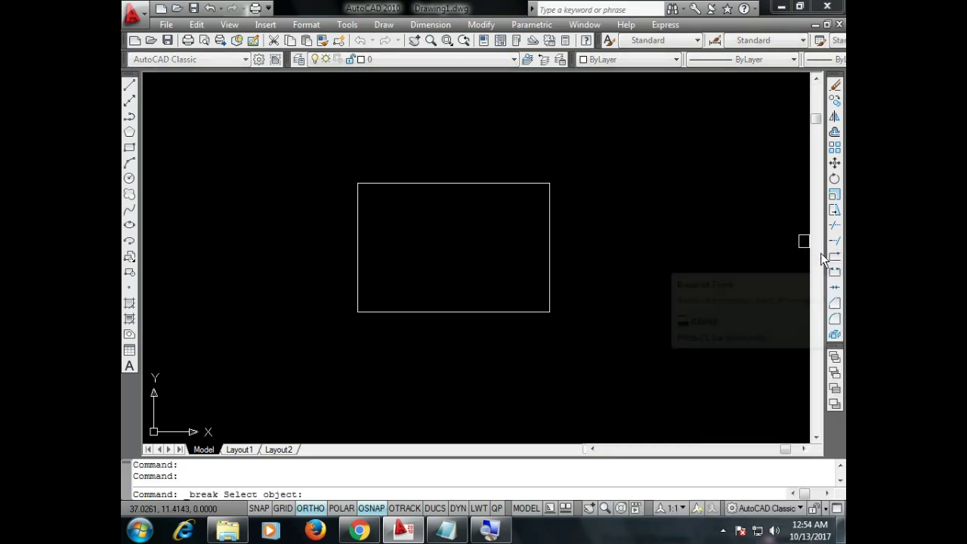
click(418, 187)
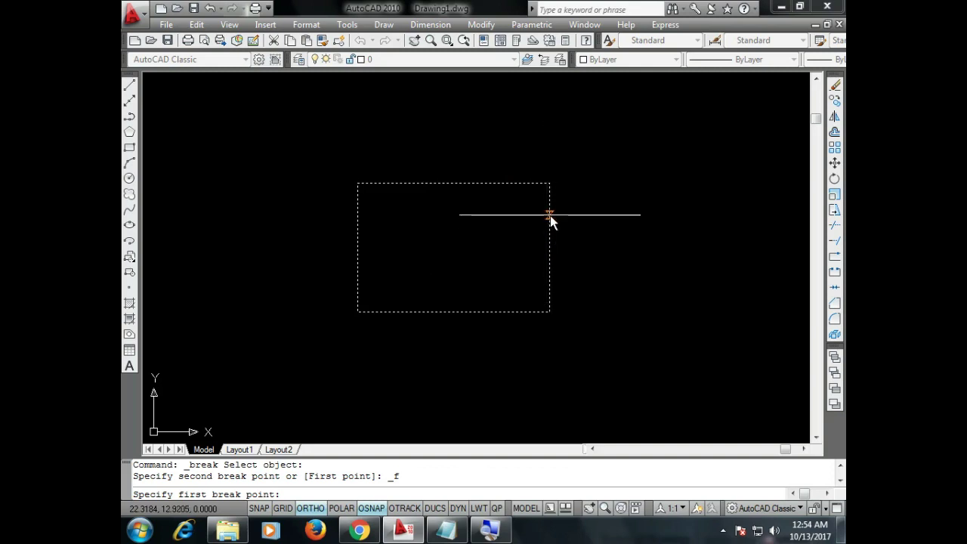
click(550, 219)
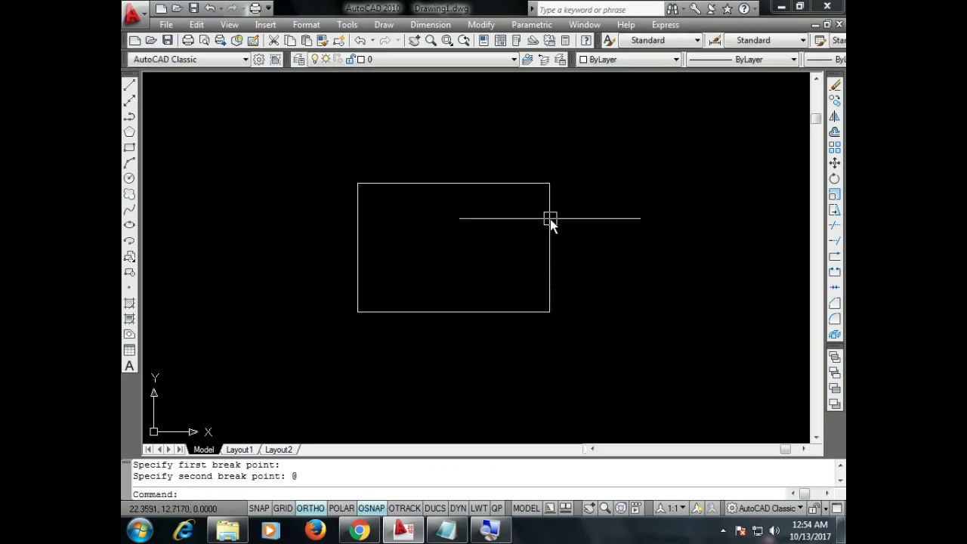
Test the split by deleting the upper piece, undoing, and reselecting the pieces.
click(374, 184)
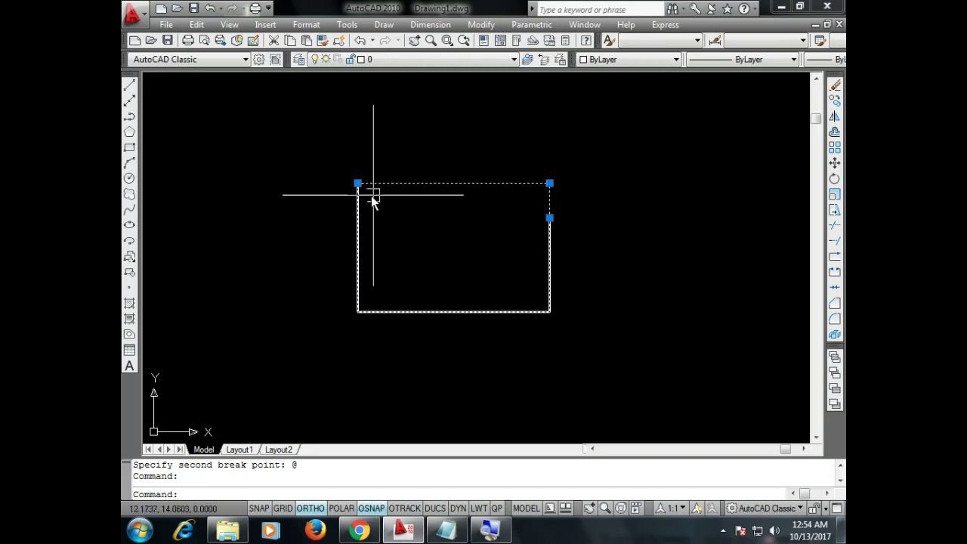
scroll(413, 187, up, 2)
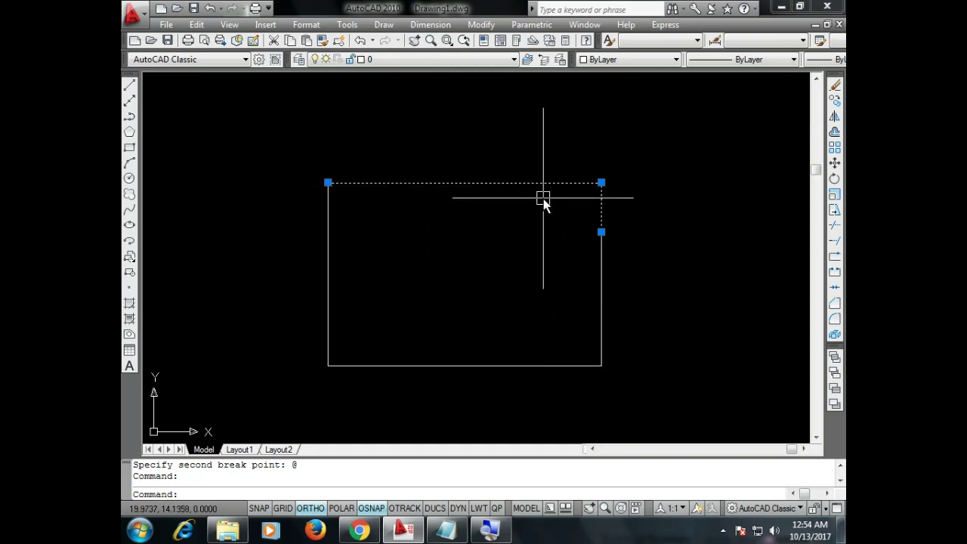
key(Delete)
key(ctrl+z)
click(508, 186)
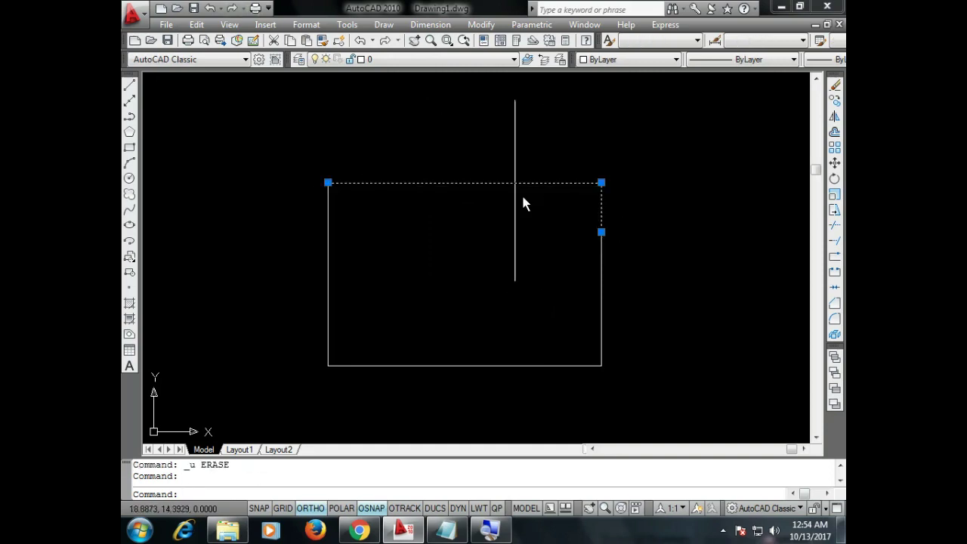
click(603, 284)
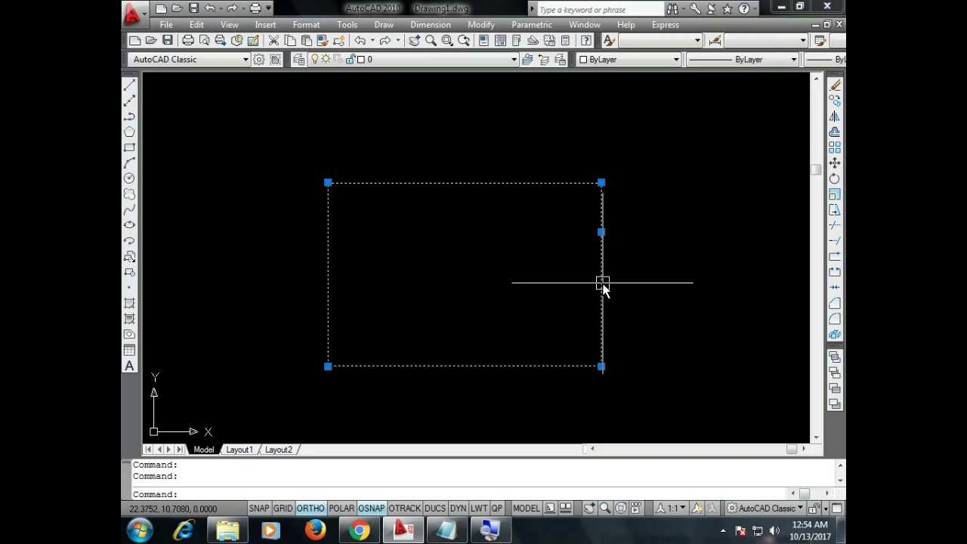
key(Escape)
click(564, 183)
key(Escape)
click(603, 277)
key(Escape)
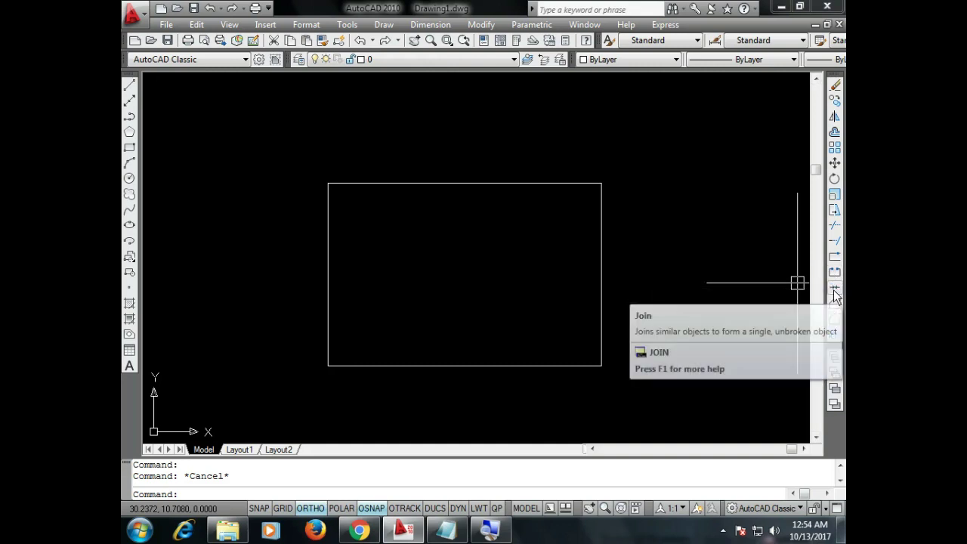
Join the rectangle's lower and upper pieces back into one polyline.
click(835, 290)
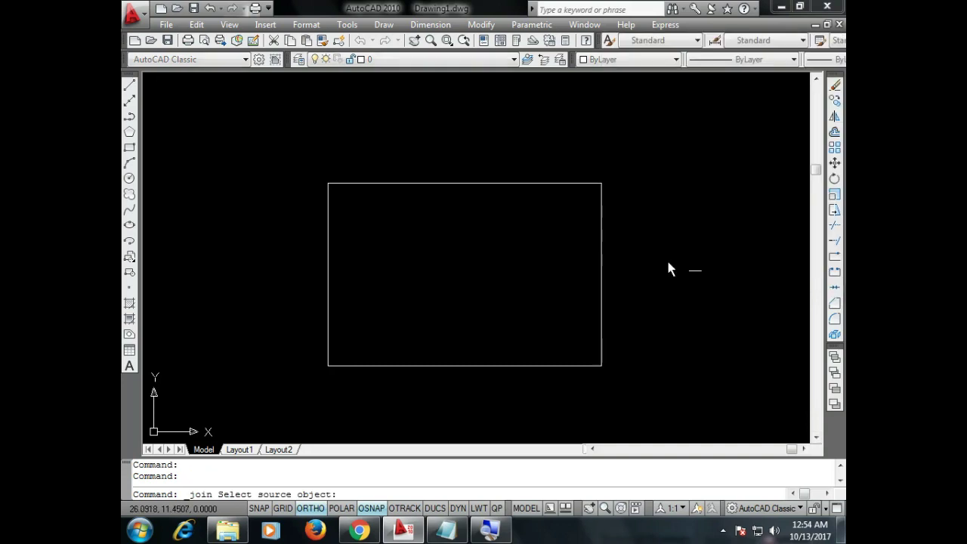
click(603, 275)
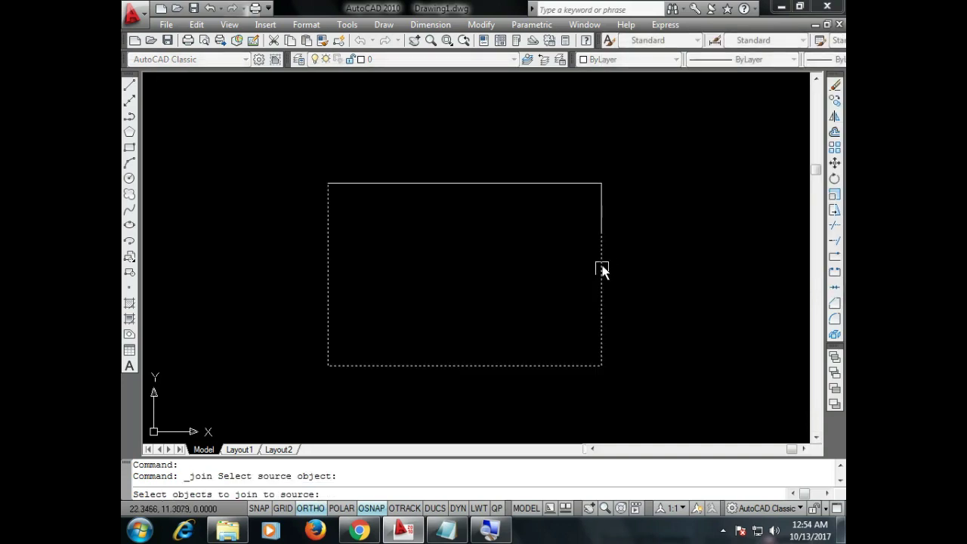
click(602, 214)
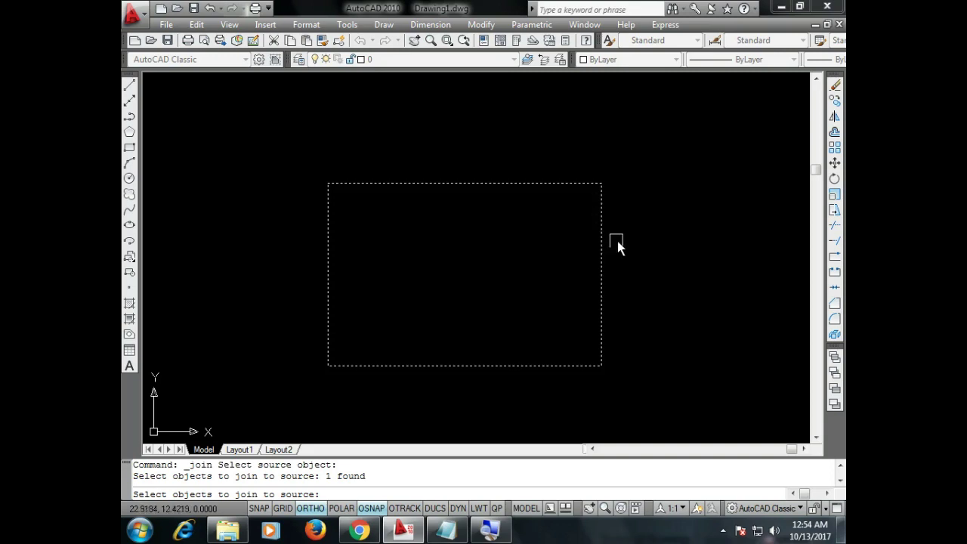
key(Return)
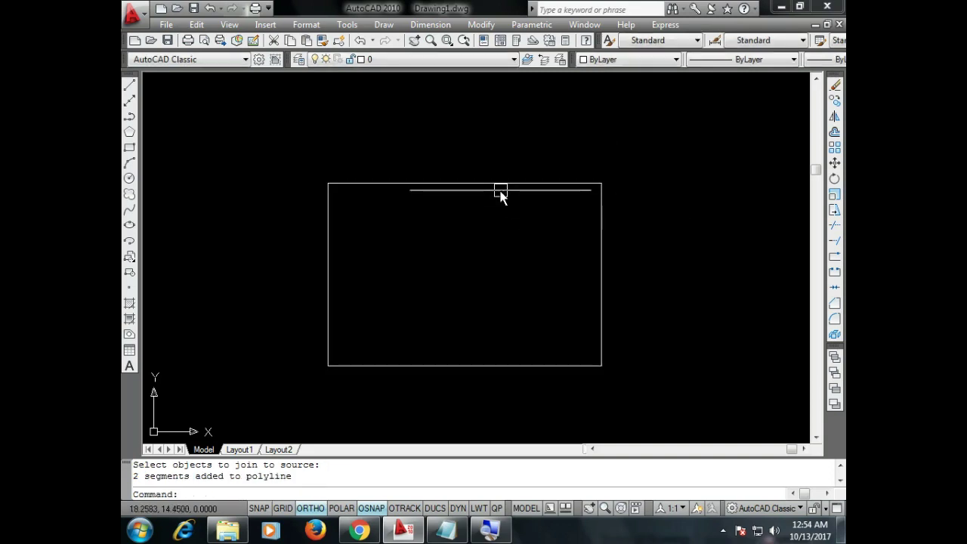
Move the joined rectangle a short distance to the left.
click(391, 368)
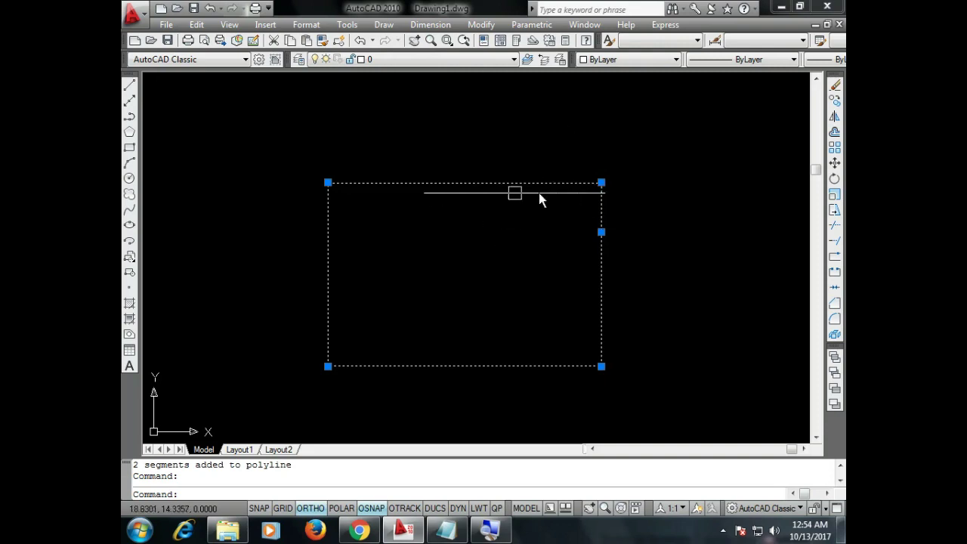
key(Escape)
click(487, 366)
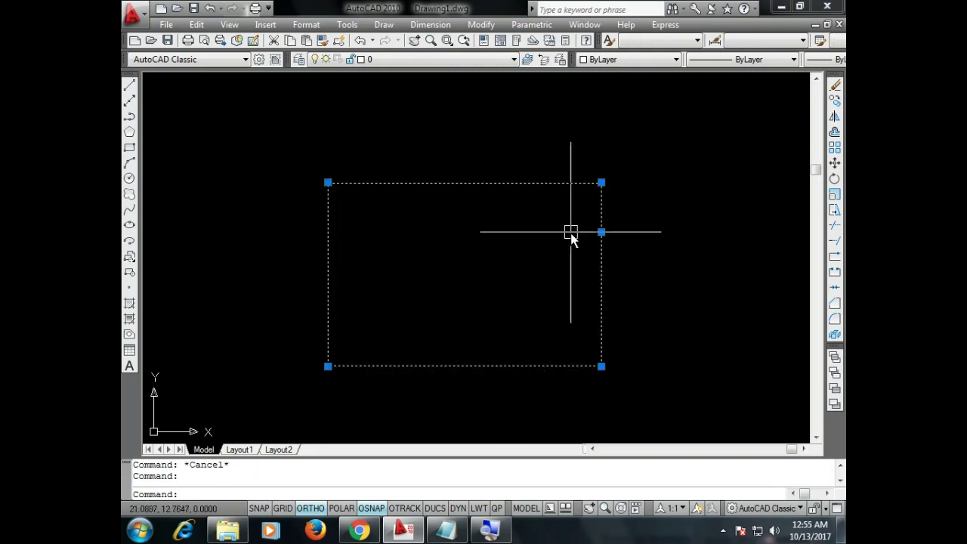
text(M)
key(Return)
click(554, 336)
click(515, 346)
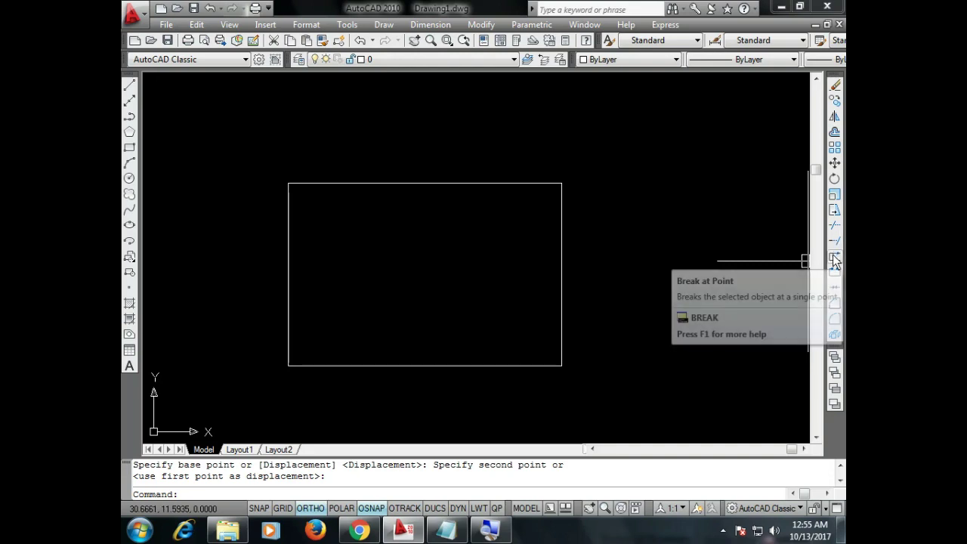
mouse_move(835, 272)
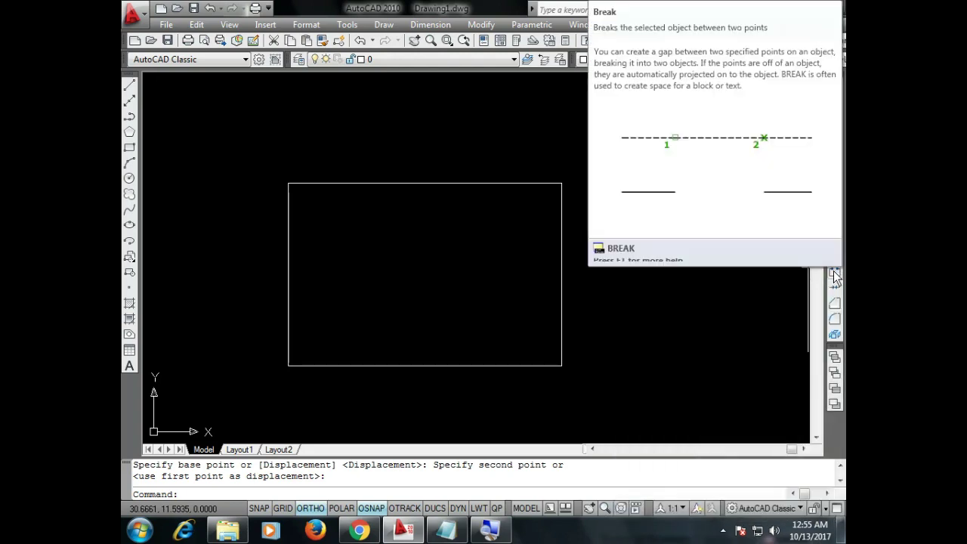
Break gaps out of the rectangle's top edge and right edge.
click(836, 277)
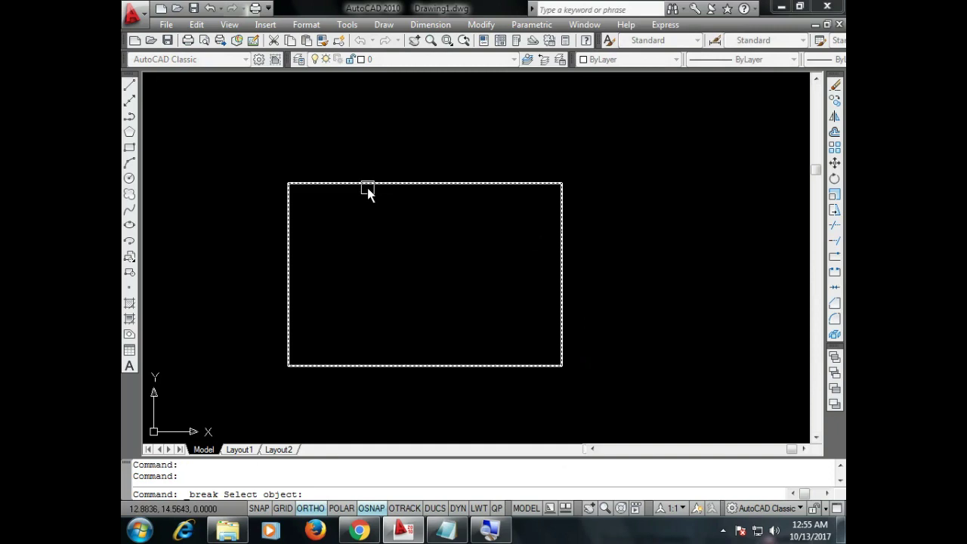
click(369, 185)
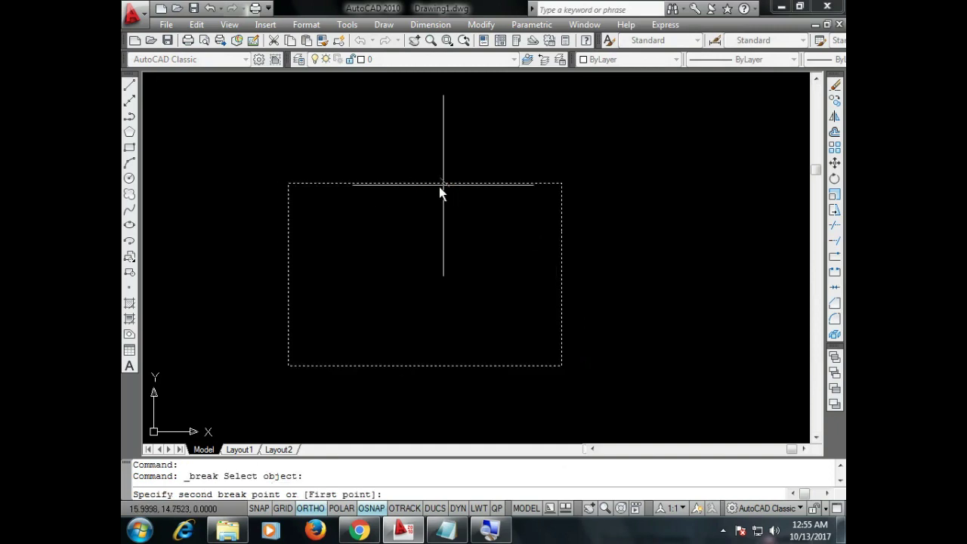
click(475, 183)
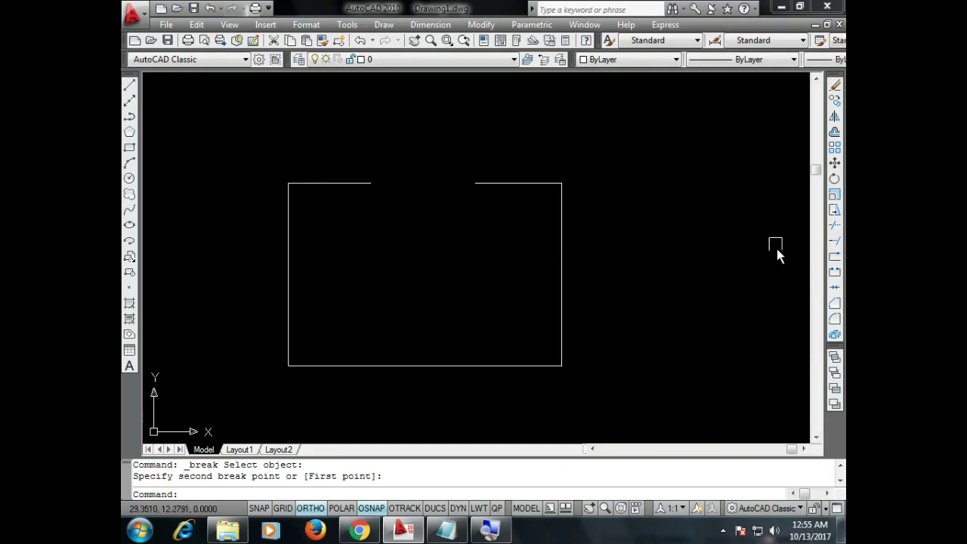
click(832, 273)
click(562, 232)
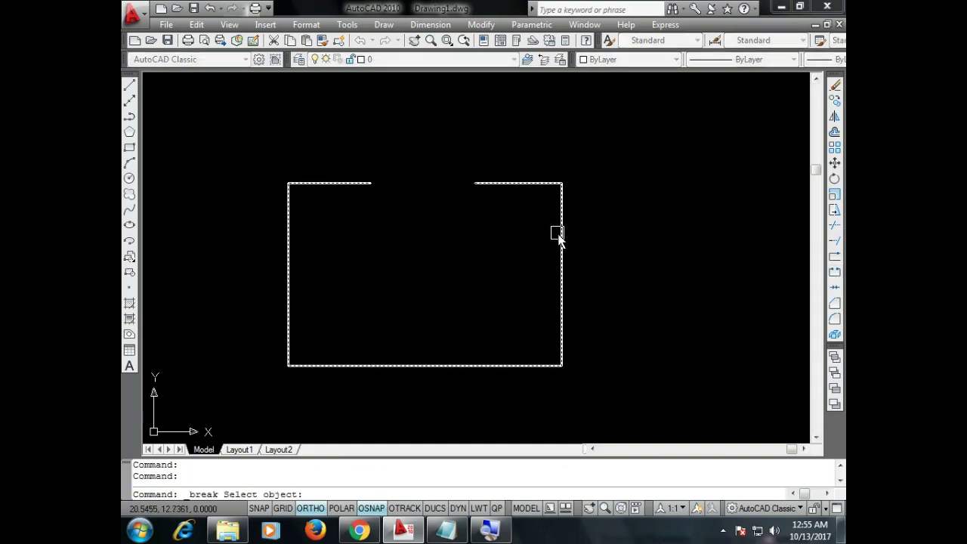
click(562, 320)
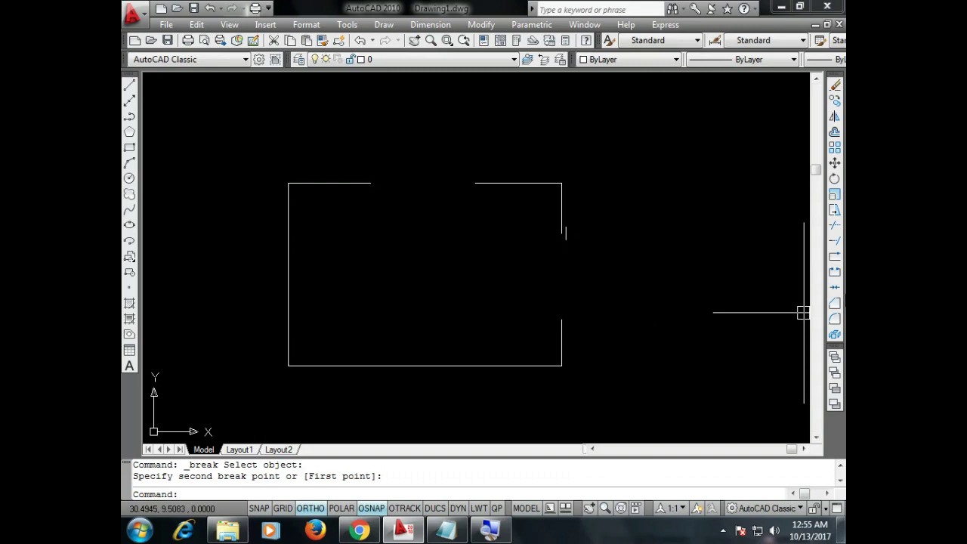
Break a gap out of the bottom edge and clear the stray selection.
click(835, 287)
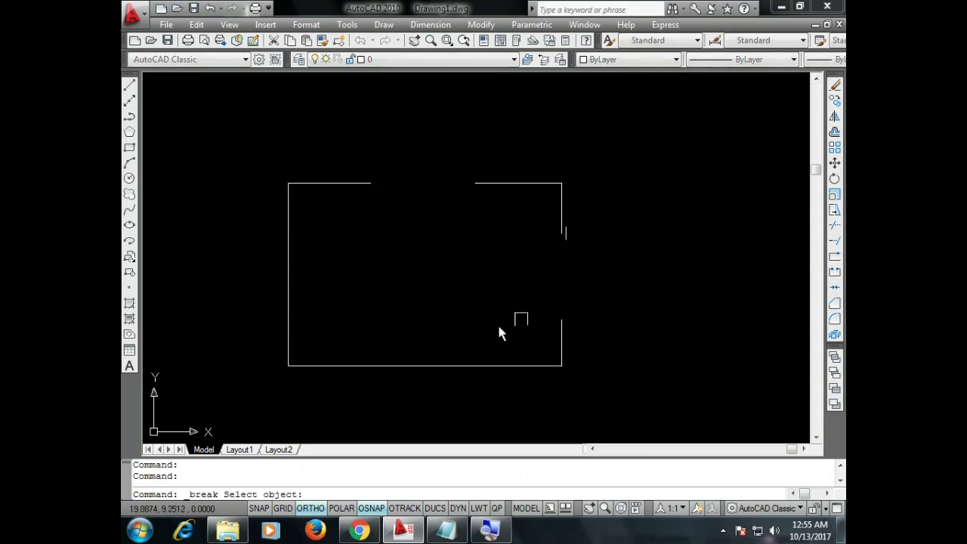
click(433, 365)
click(324, 366)
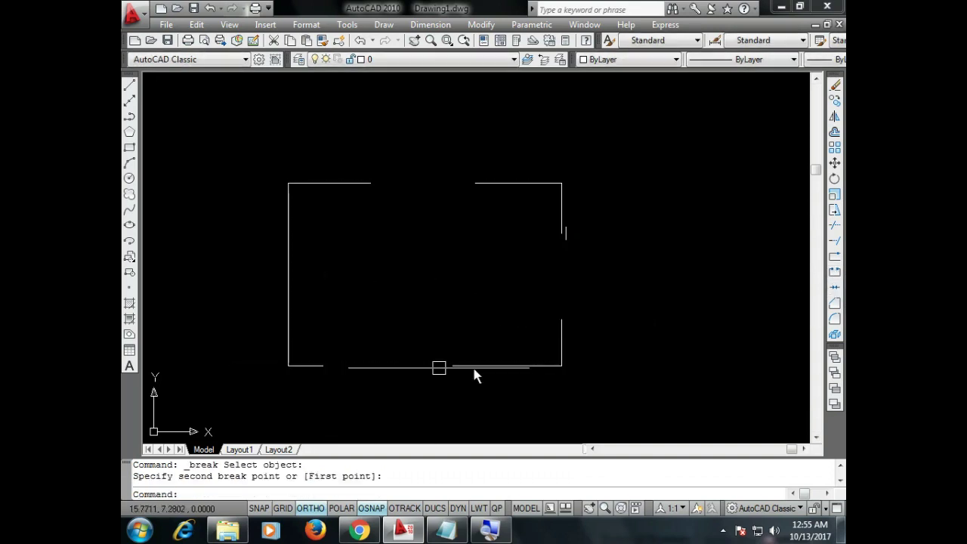
click(597, 185)
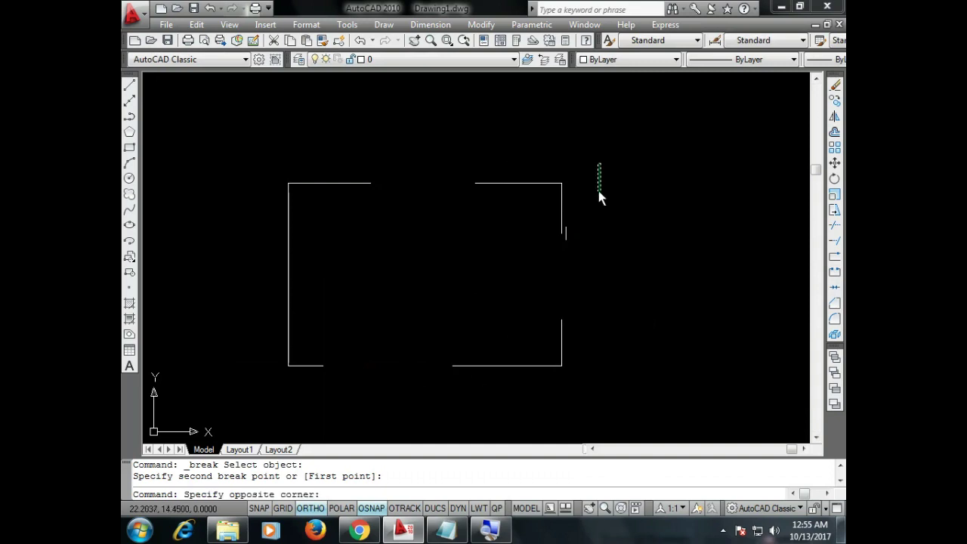
click(598, 191)
Draw a polyline bridging the gap in the rectangle's top edge.
click(129, 116)
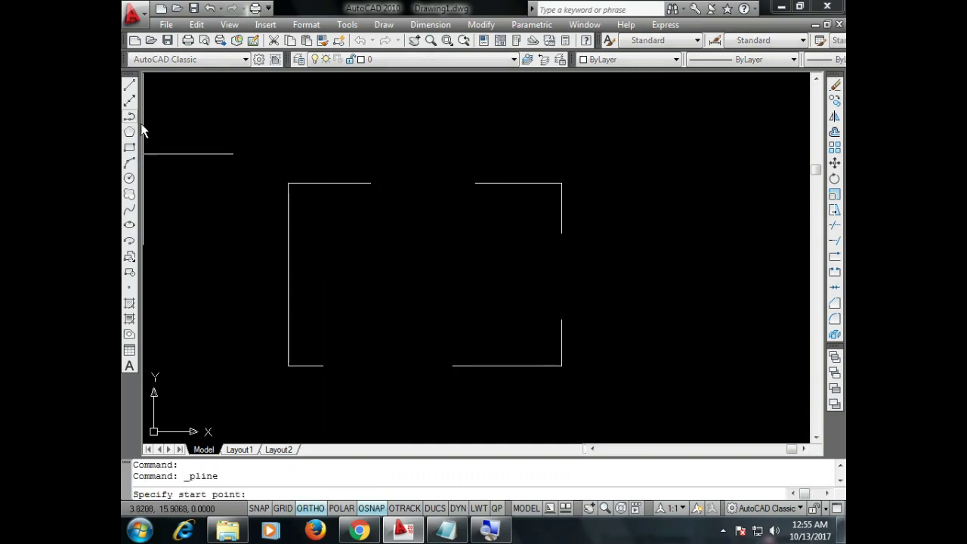
click(371, 183)
click(474, 183)
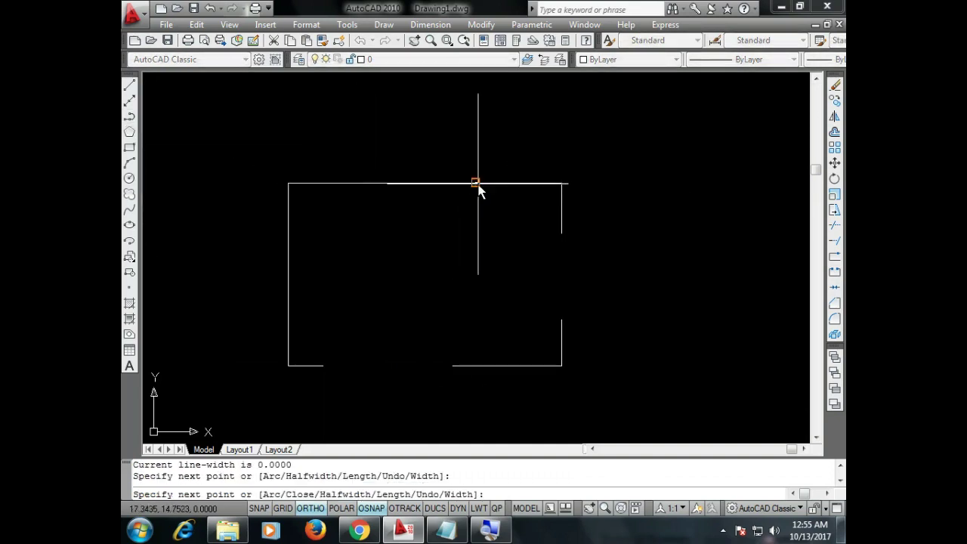
key(Escape)
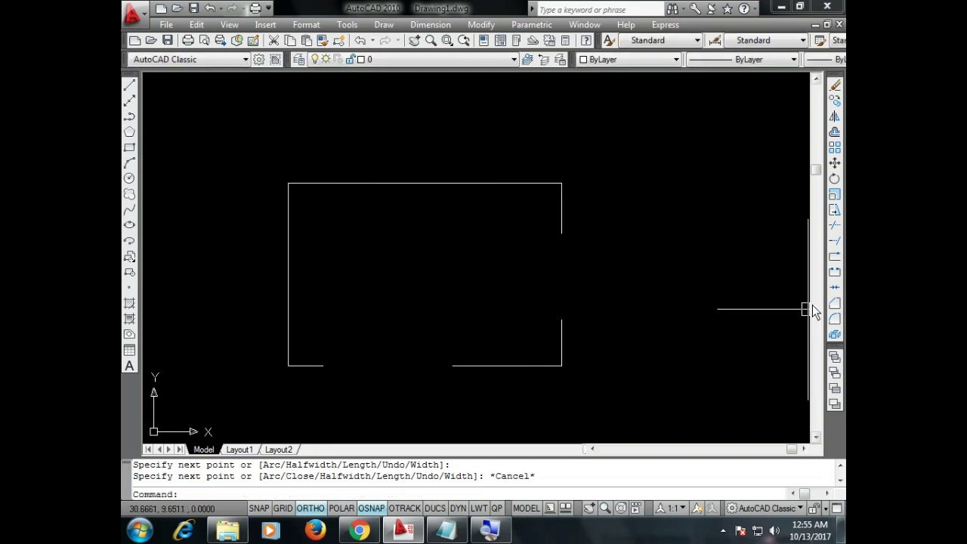
Join the top-edge pieces and the new polyline into a single polyline.
click(834, 287)
click(474, 183)
click(474, 183)
click(350, 183)
click(481, 183)
key(Return)
click(443, 183)
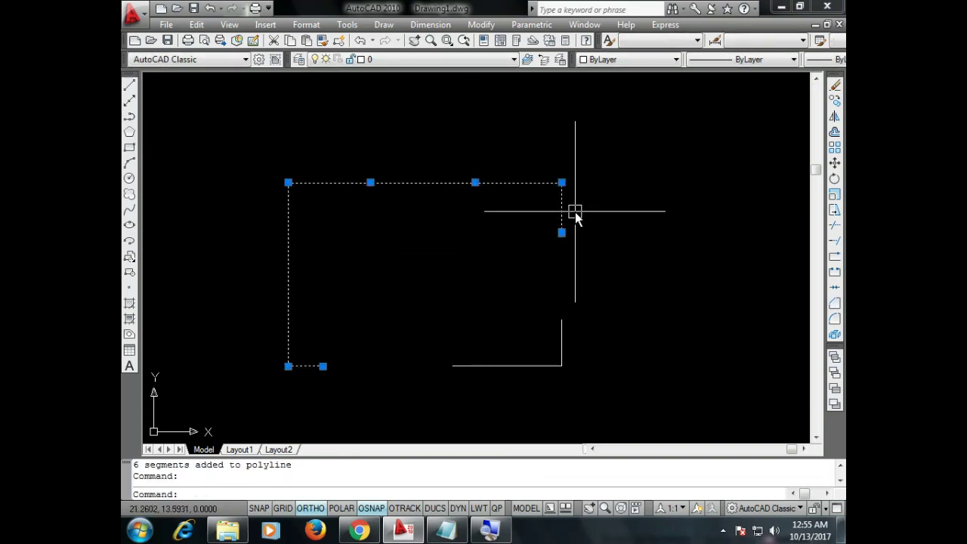
Select everything with Ctrl+A and erase it with E.
key(ctrl+a)
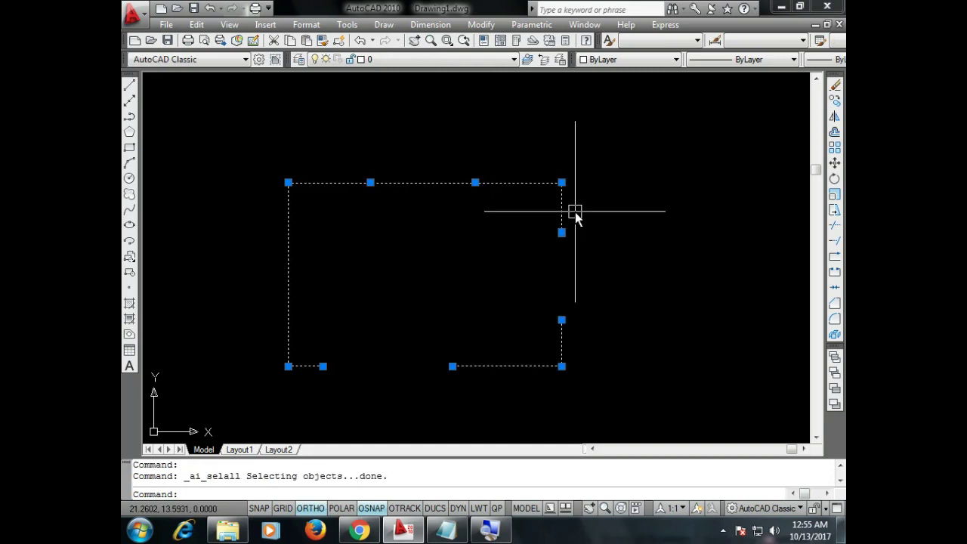
text(E)
key(Return)
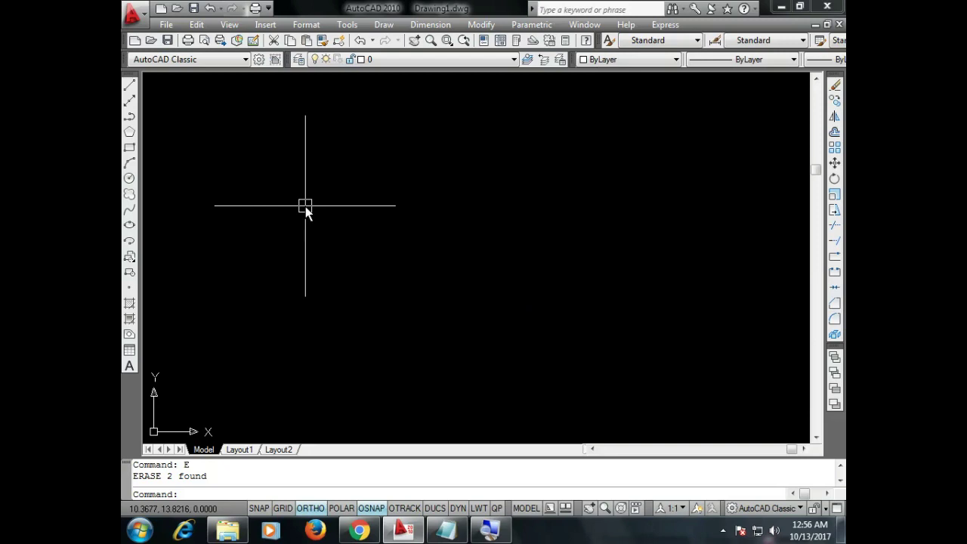
Draw a 20 by 10 rectangle with REC using the Dimensions option.
text(R)
text(EC)
key(Return)
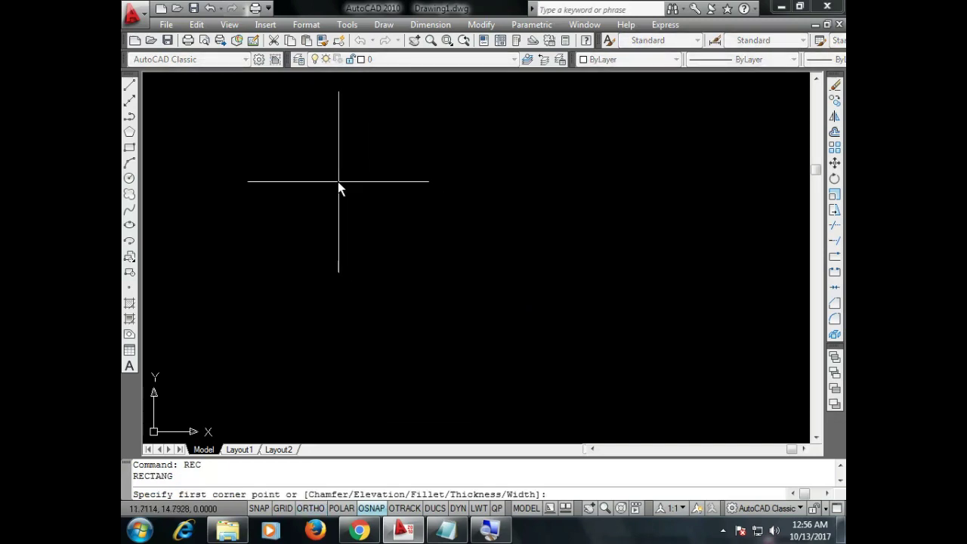
click(335, 179)
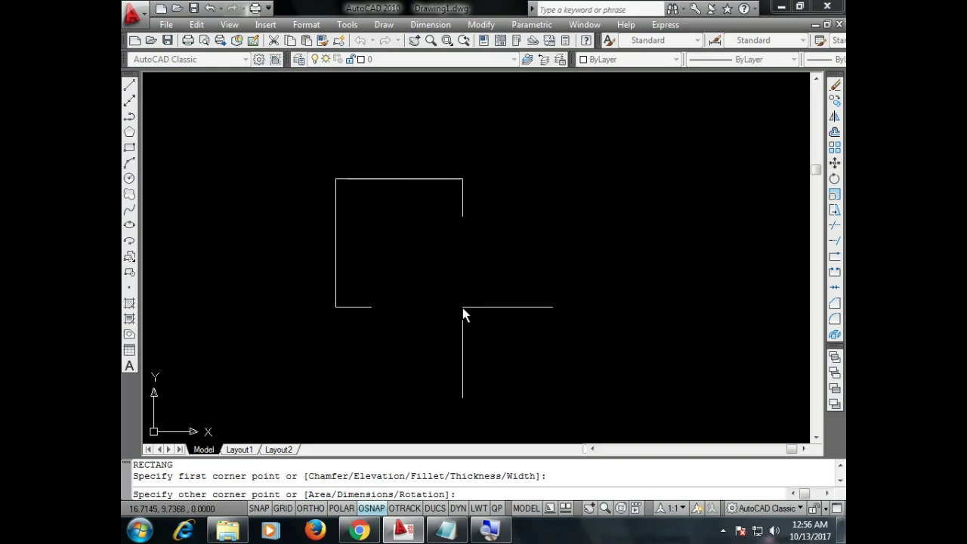
text(D)
key(Return)
text(20)
key(Return)
text(10)
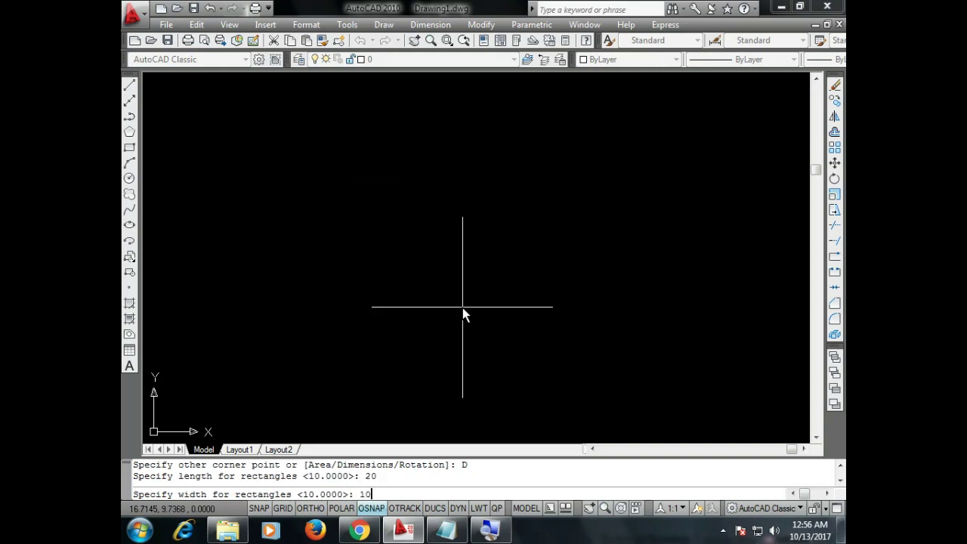
key(Return)
click(462, 308)
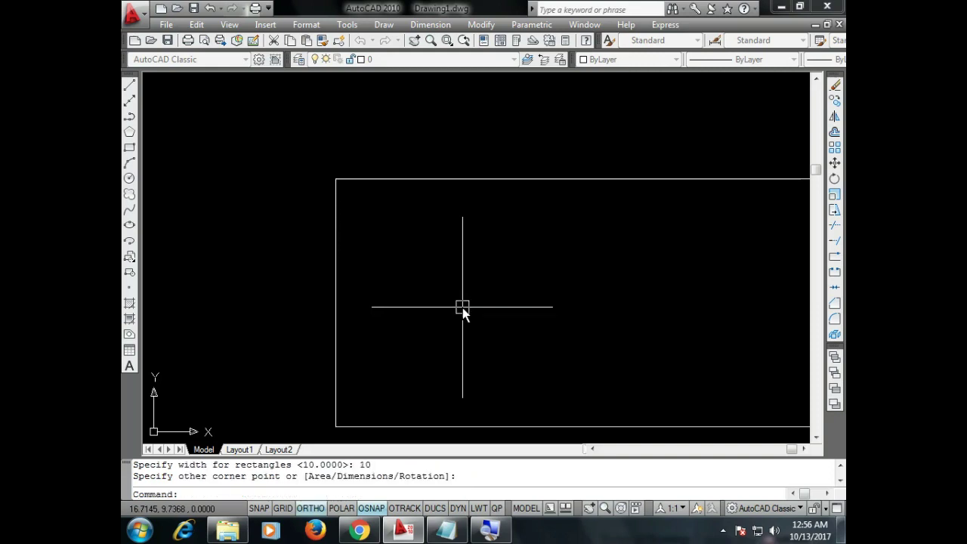
Zoom to extents so the whole rectangle fits in view.
key(F8)
text(z)
key(Return)
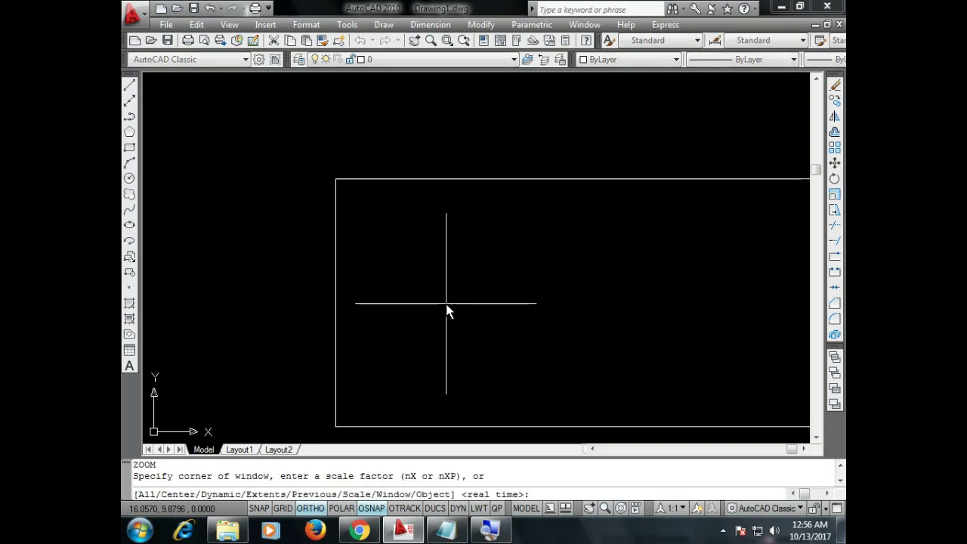
text(E)
key(Return)
scroll(450, 287, down, 2)
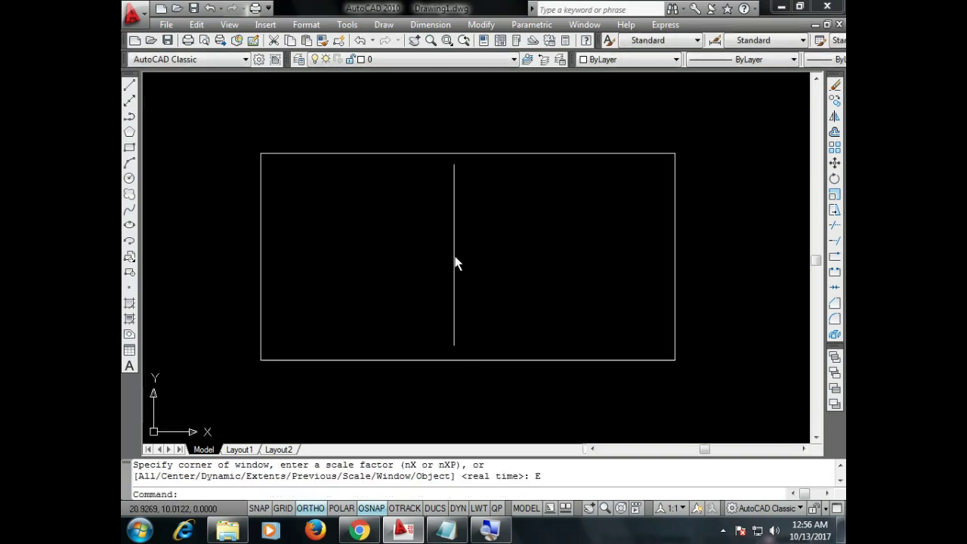
click(833, 303)
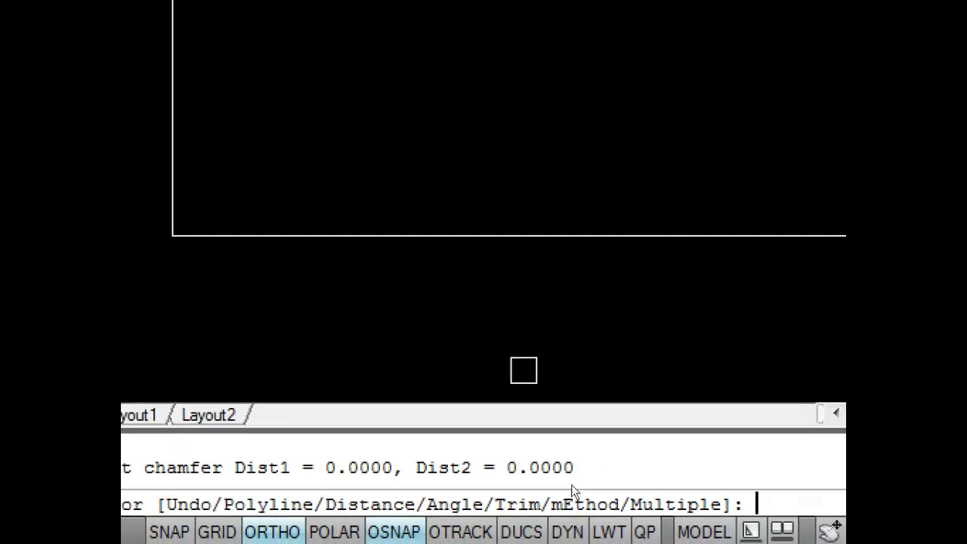
Set both chamfer distances to 3 and chamfer the rectangle's bottom-left corner.
text(D)
key(Return)
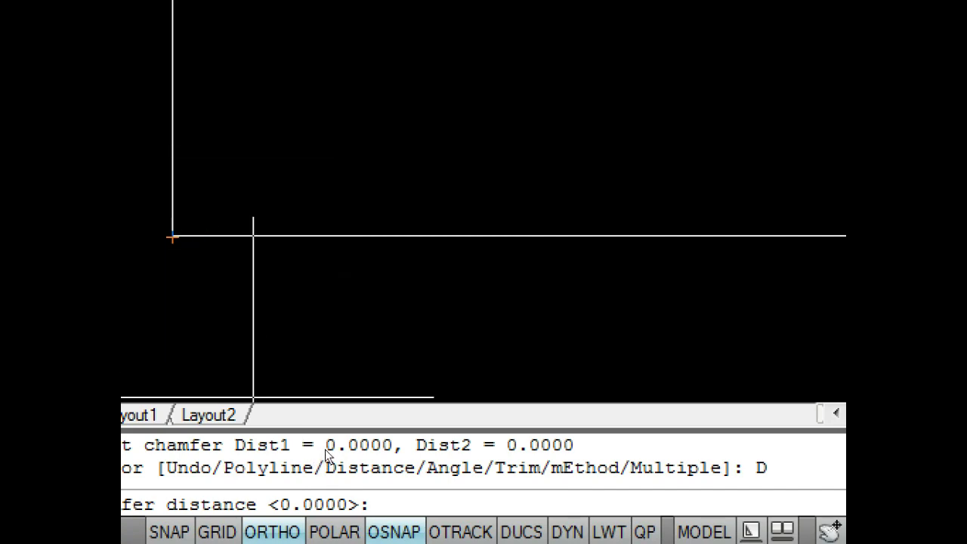
text(3)
key(Return)
text(3)
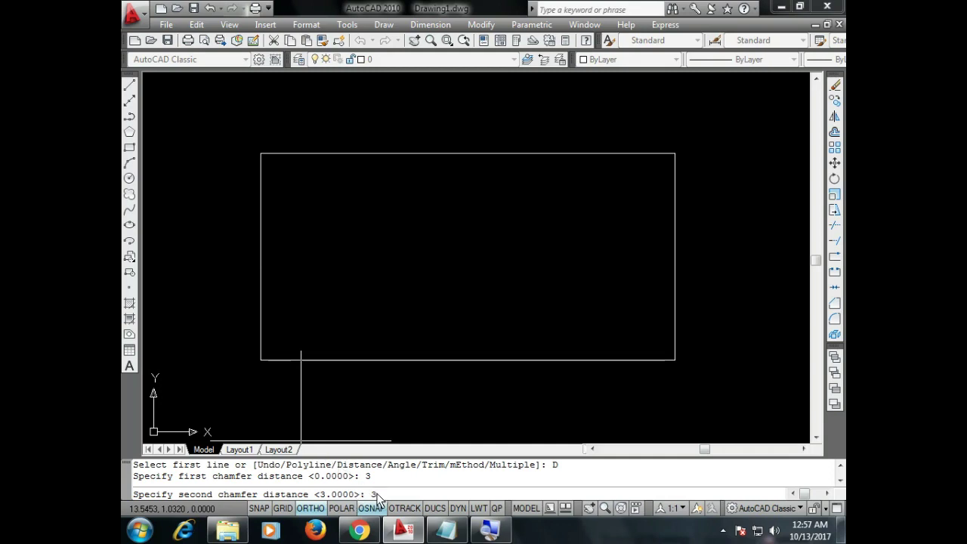
key(Return)
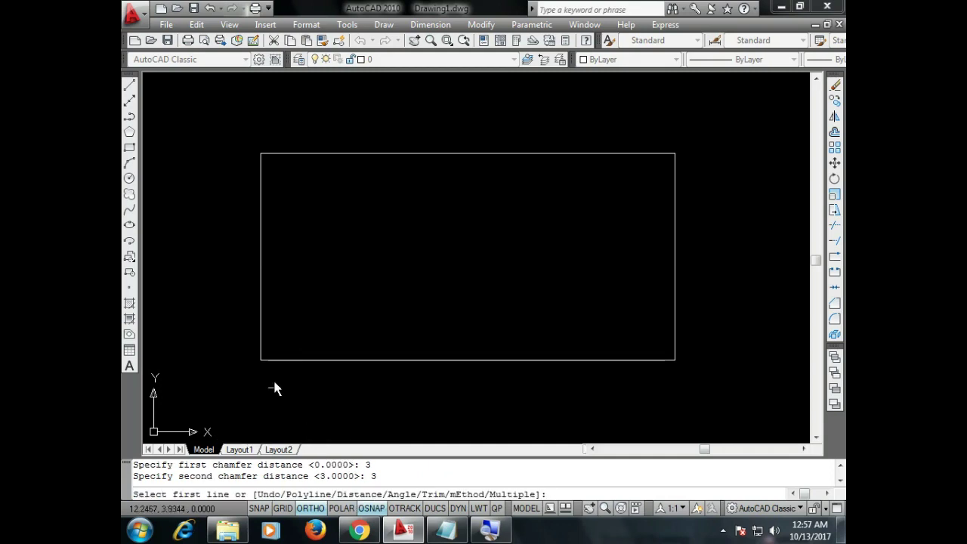
click(274, 361)
click(261, 333)
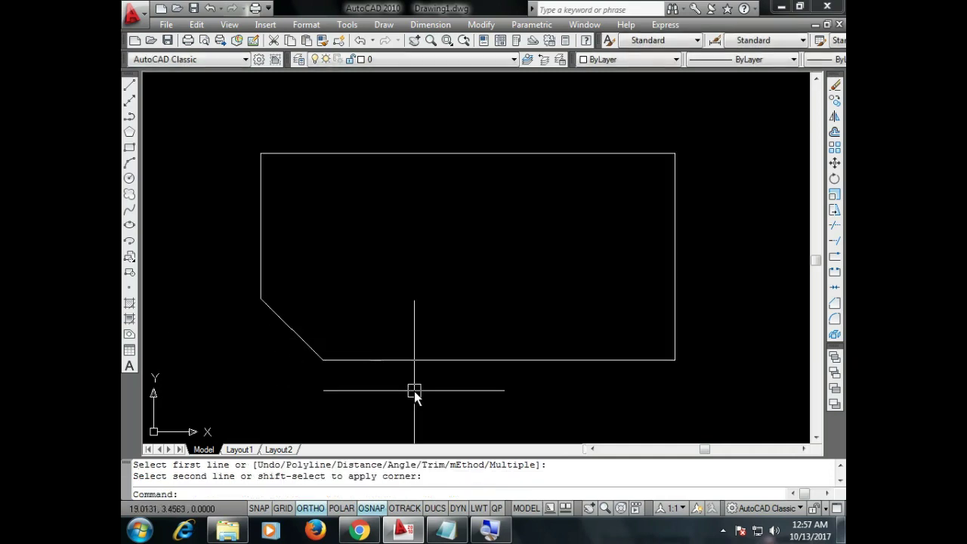
text(CHAS)
key(BackSpace)
key(Return)
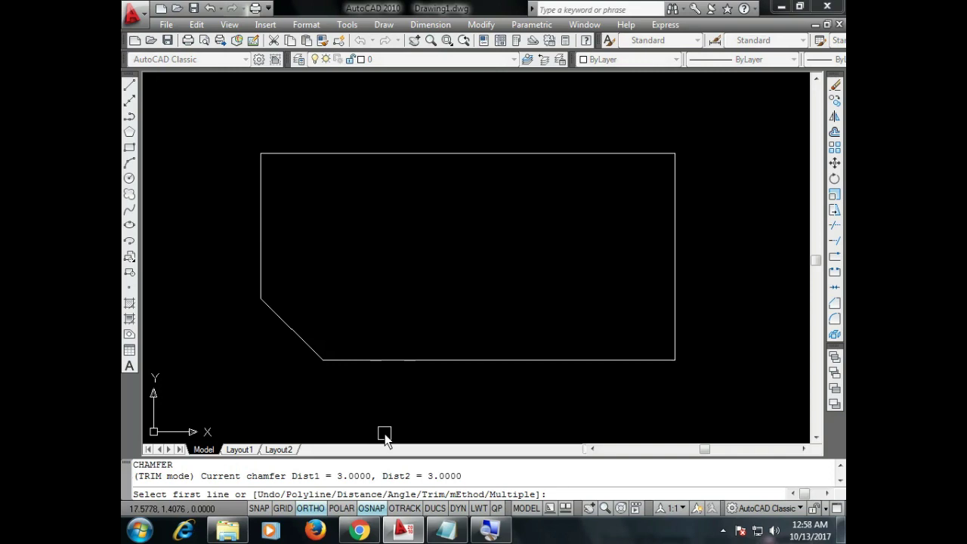
text(D)
key(Return)
text(0.1)
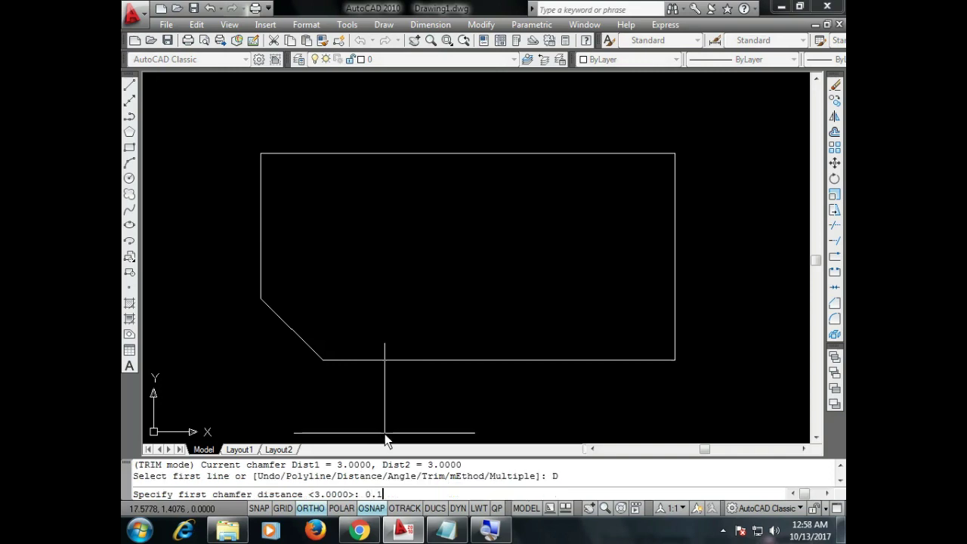
key(Return)
text(0.1)
key(Return)
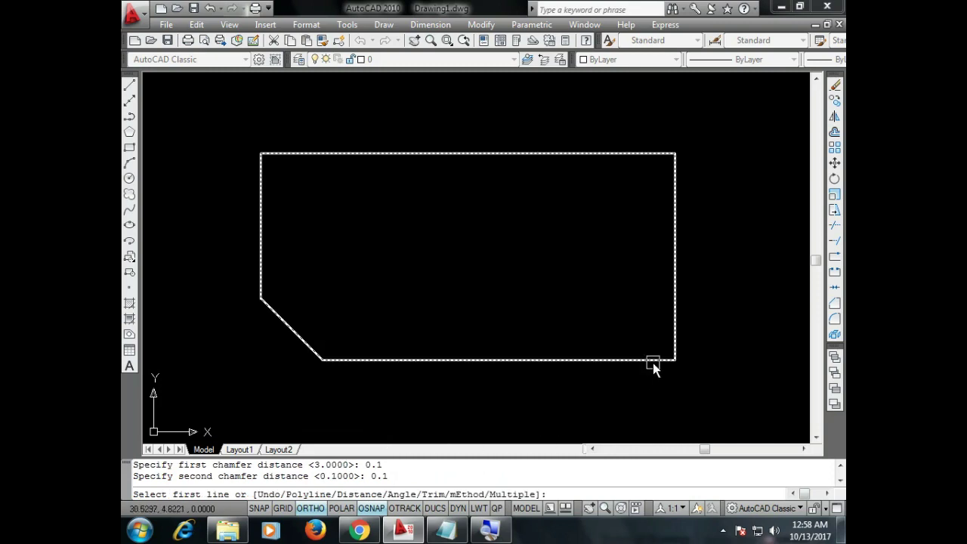
click(652, 362)
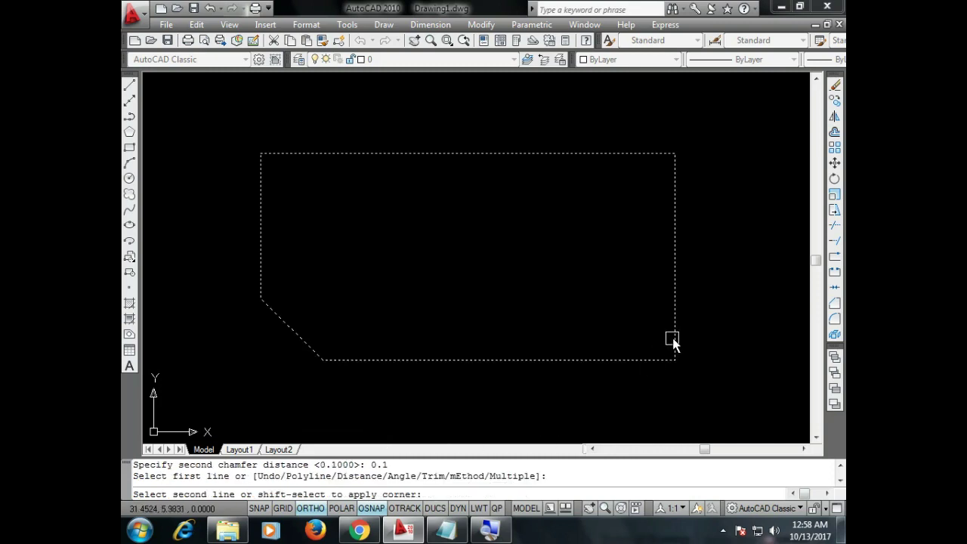
click(673, 337)
scroll(674, 372, up, 4)
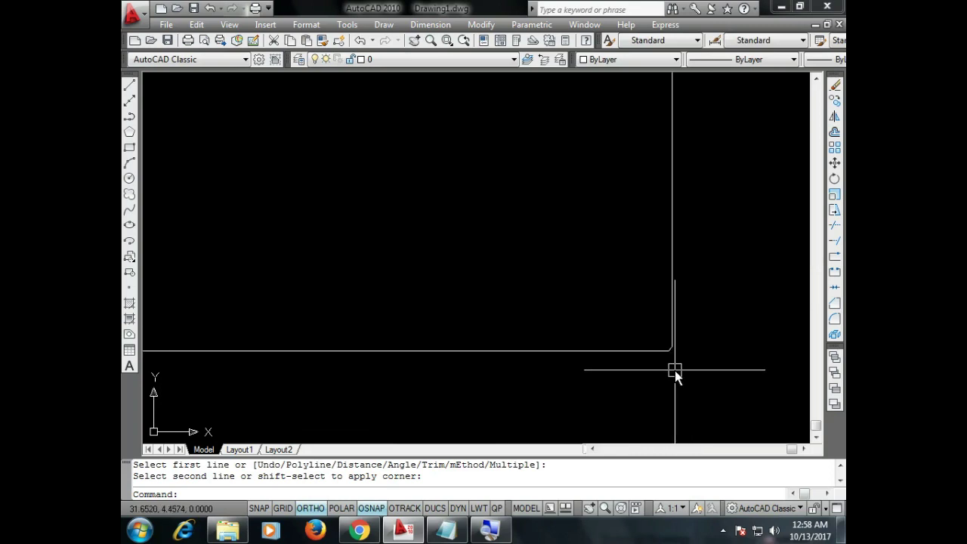
scroll(673, 362, down, 4)
key(ctrl+z)
key(ctrl+z)
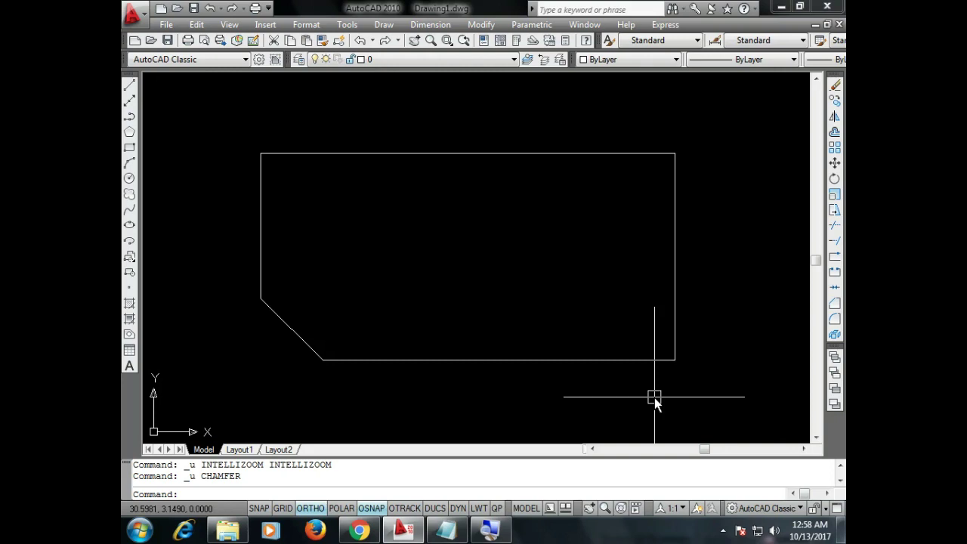
Restart CHAMFER with both distances set to 4.
text(CHA)
key(Return)
text(D)
key(Return)
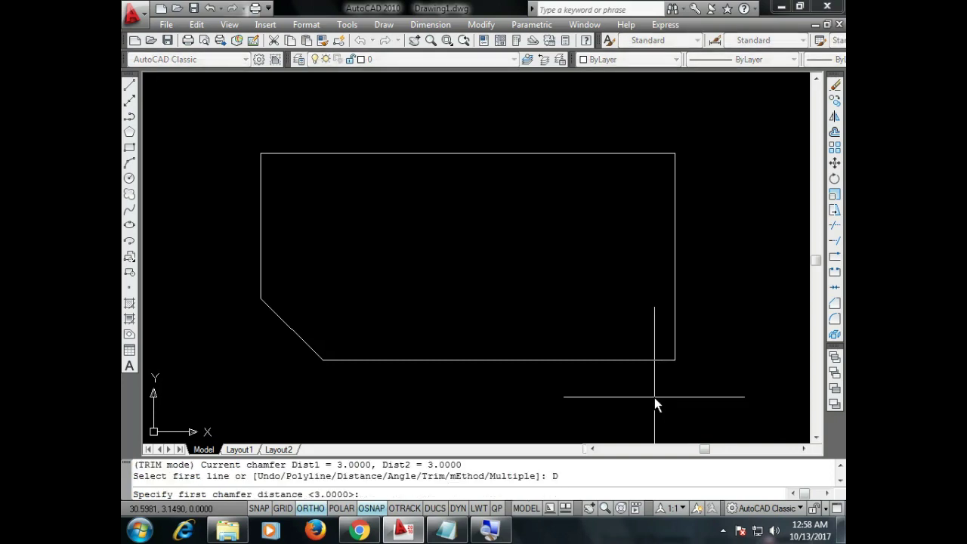
text(4)
key(Return)
text(4)
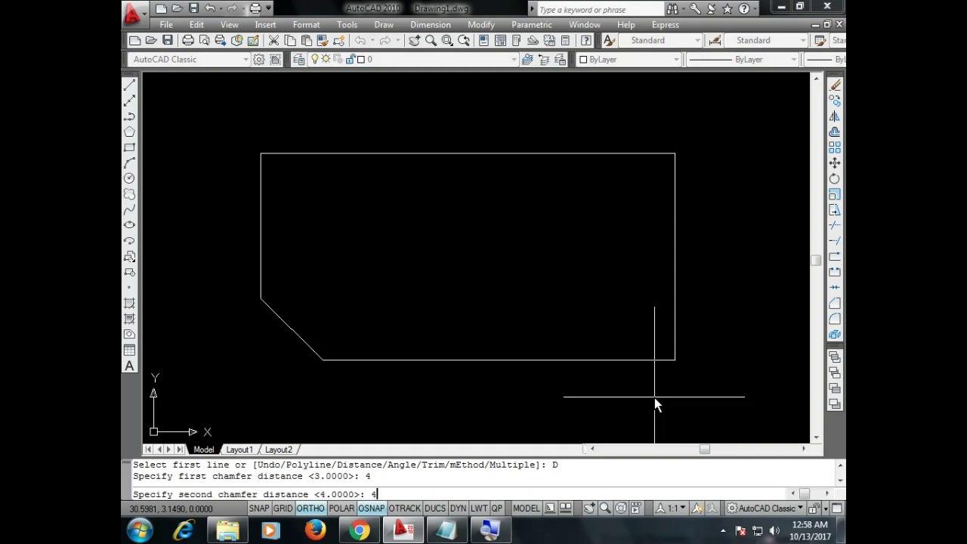
key(Return)
Chamfer the bottom-right corner, then undo both chamfers to restore square corners.
click(649, 362)
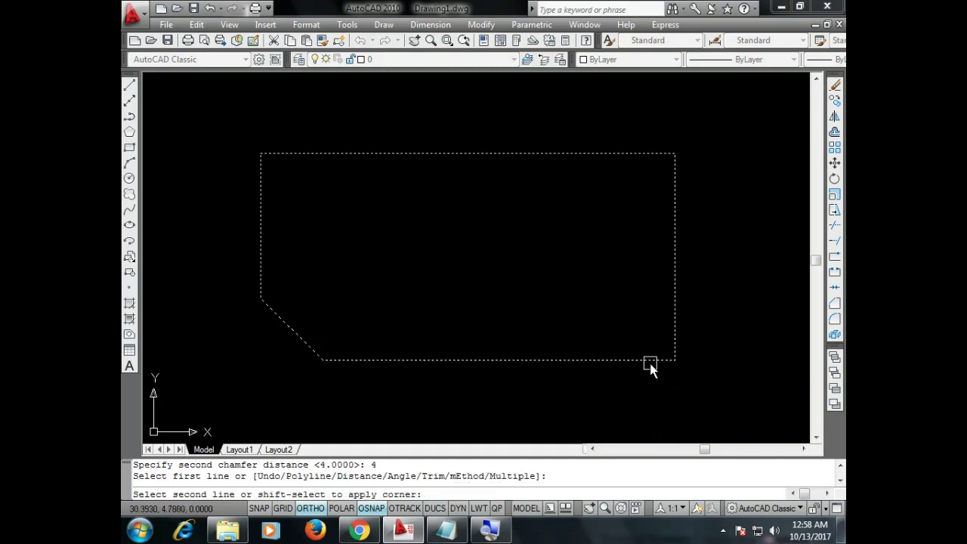
click(672, 330)
key(ctrl+z)
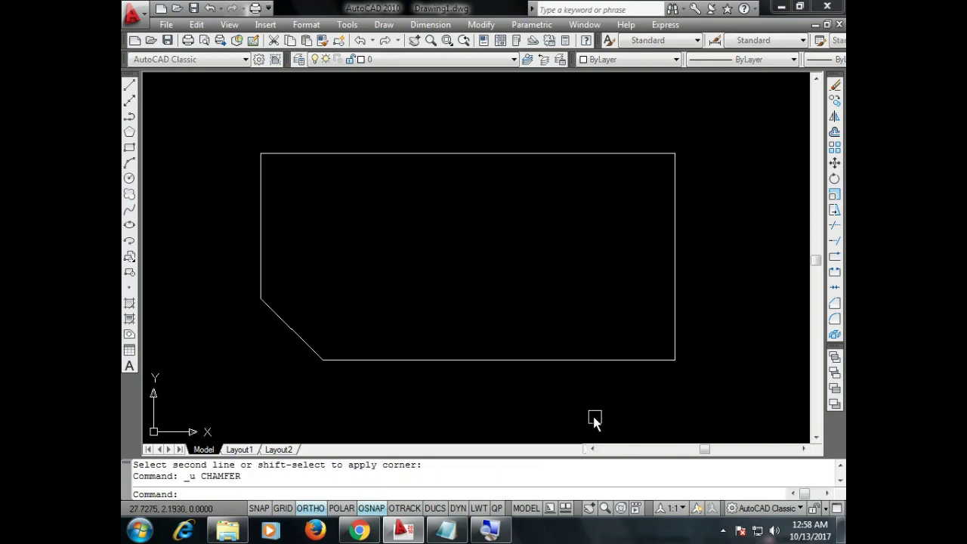
key(ctrl+z)
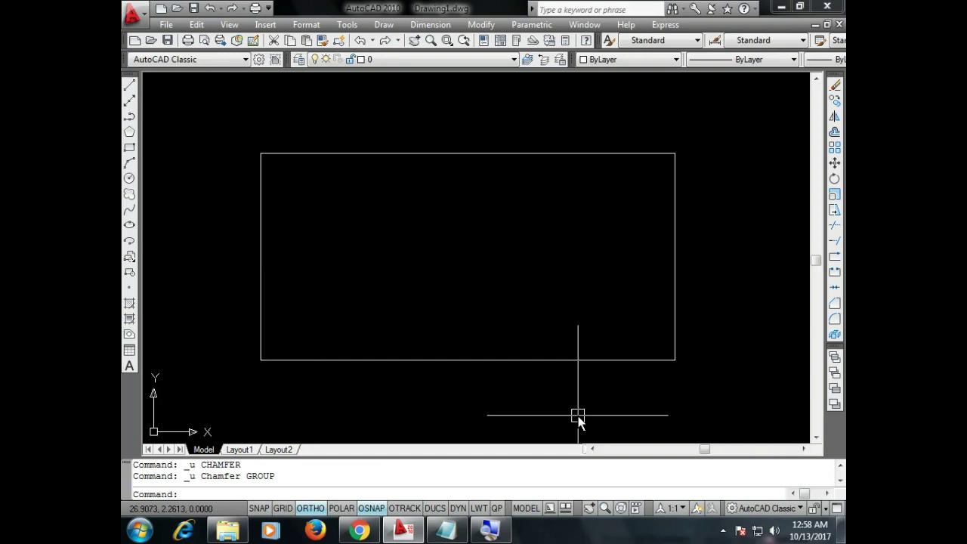
Chamfer the lower-left corner with distance 3 on the left edge and 6 on the bottom.
text(CHA)
key(Return)
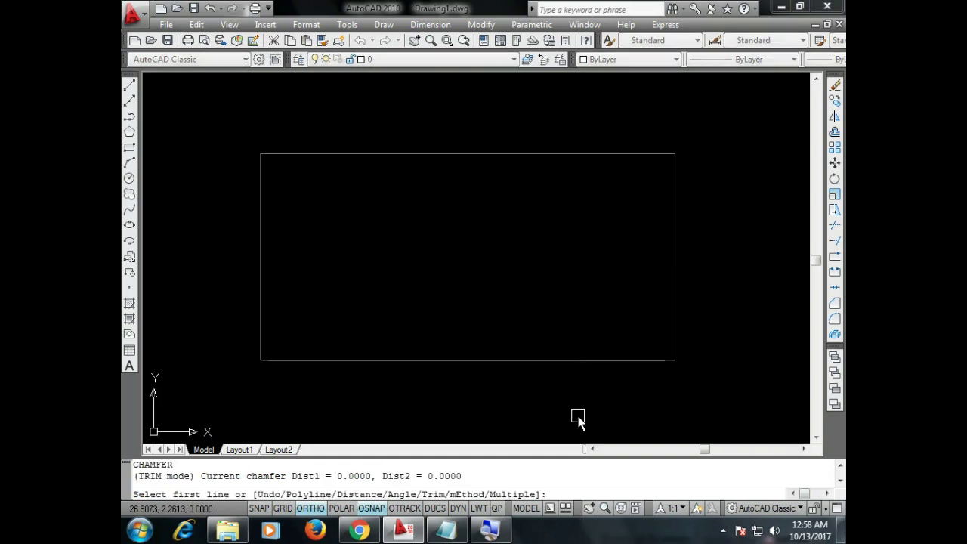
text(D)
key(Return)
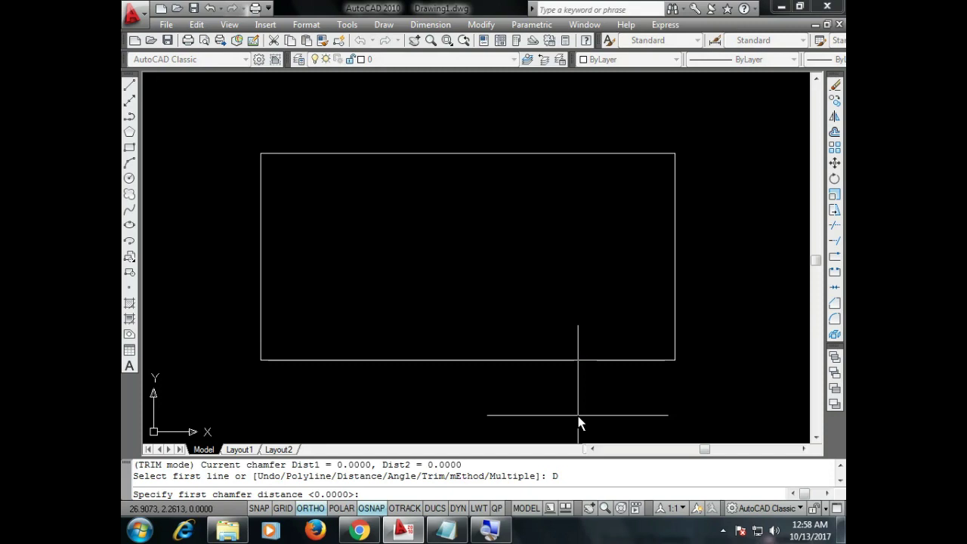
text(3)
key(Return)
text(6)
key(Return)
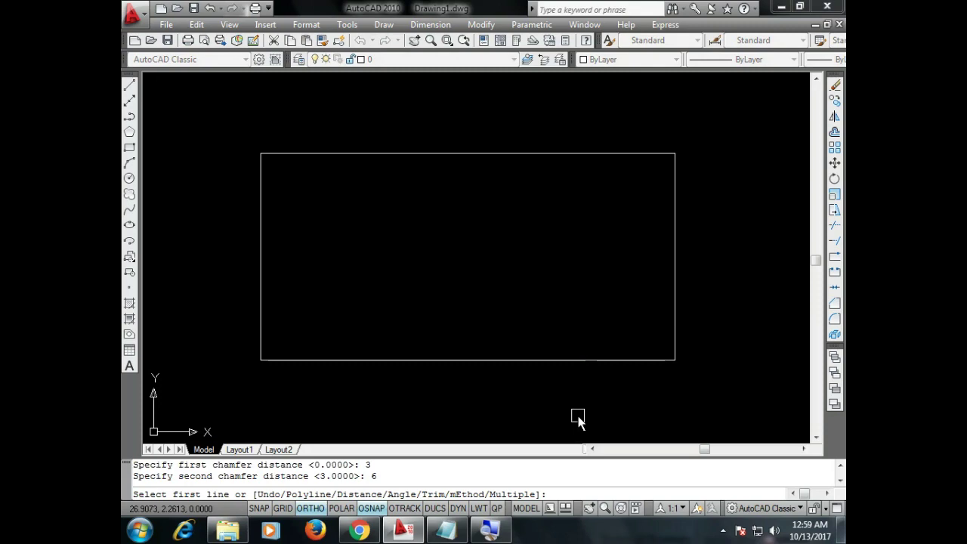
click(260, 303)
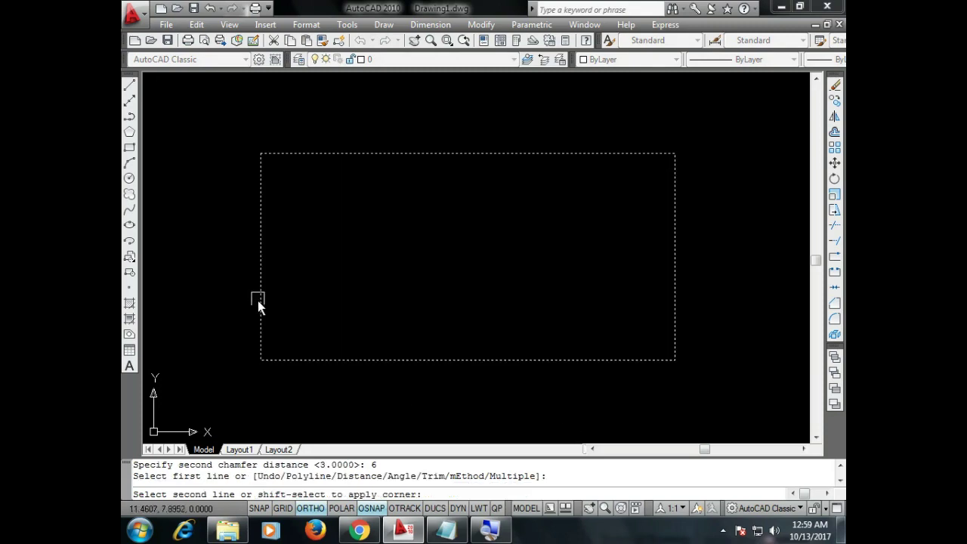
click(298, 361)
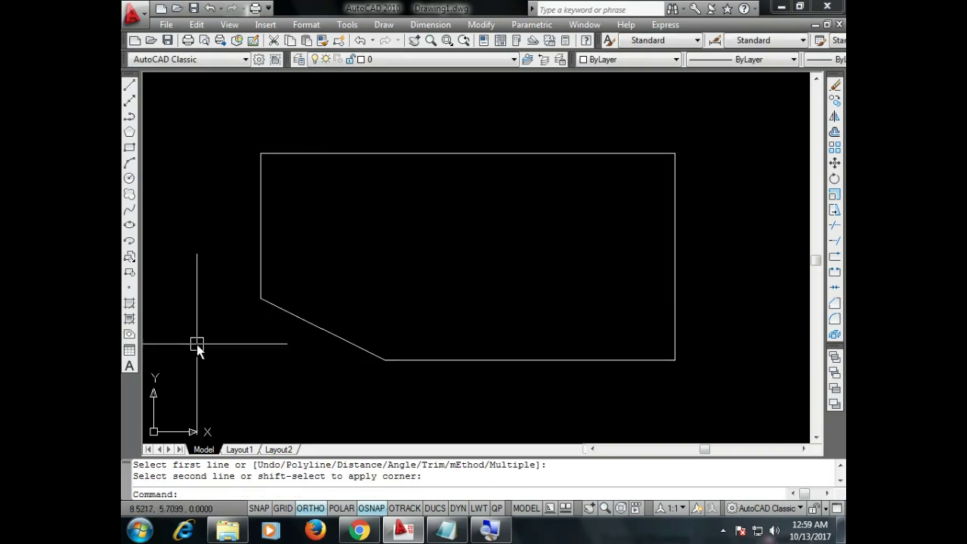
scroll(170, 357, up, 1)
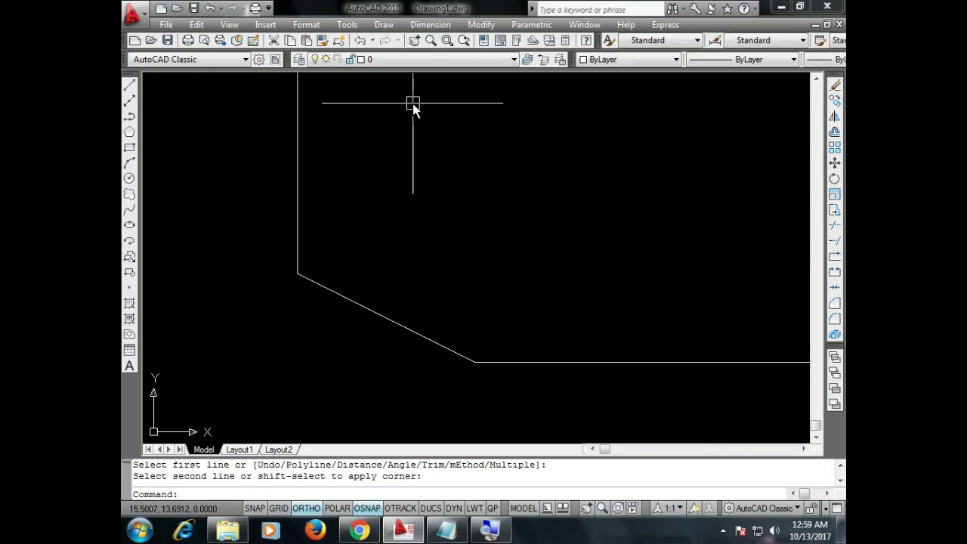
Start a linear dimension across the chamfer's endpoints, then cancel it.
text(DI)
key(Return)
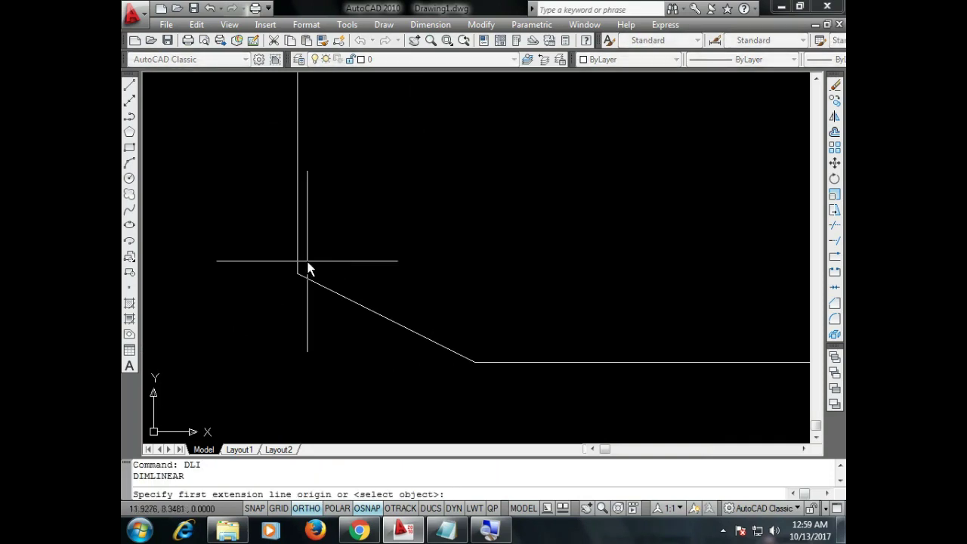
click(300, 274)
click(473, 362)
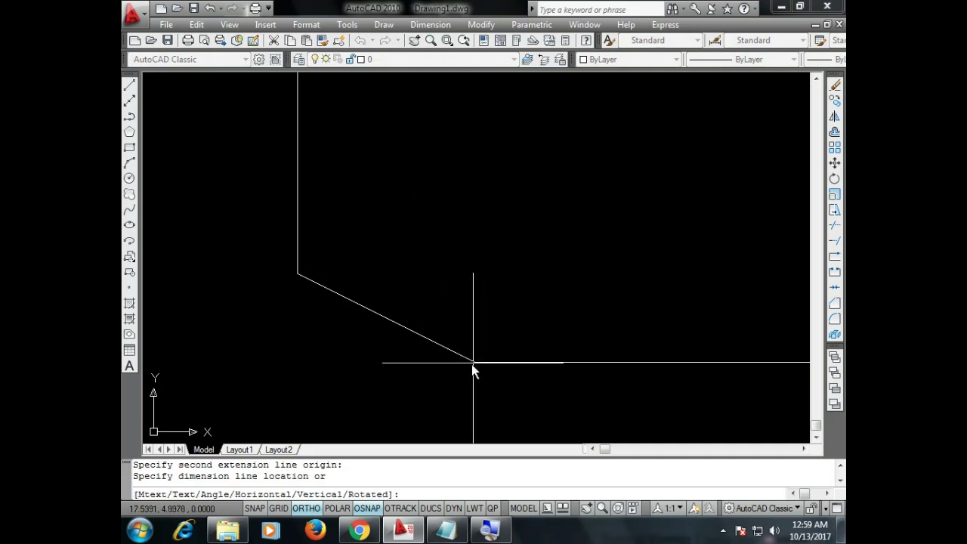
scroll(266, 349, up, 1)
scroll(261, 333, up, 1)
scroll(255, 318, up, 1)
scroll(258, 312, down, 2)
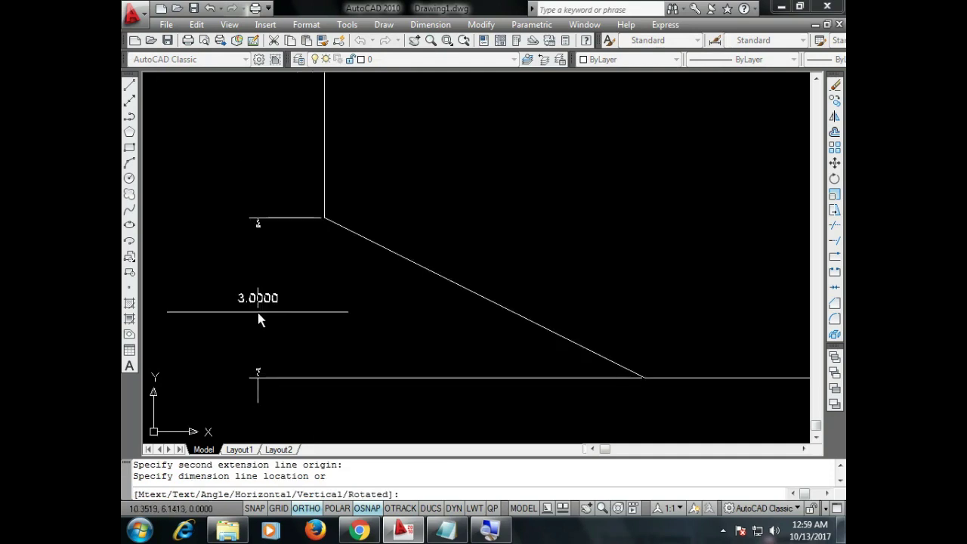
scroll(412, 408, up, 1)
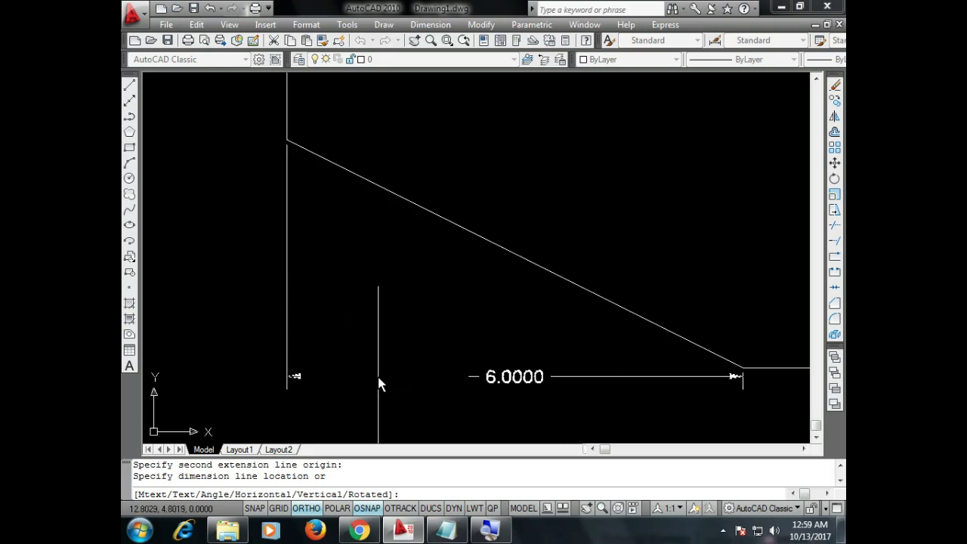
scroll(380, 384, up, 1)
scroll(363, 381, up, 1)
scroll(348, 377, down, 1)
scroll(341, 378, down, 2)
scroll(340, 375, down, 1)
scroll(337, 375, down, 2)
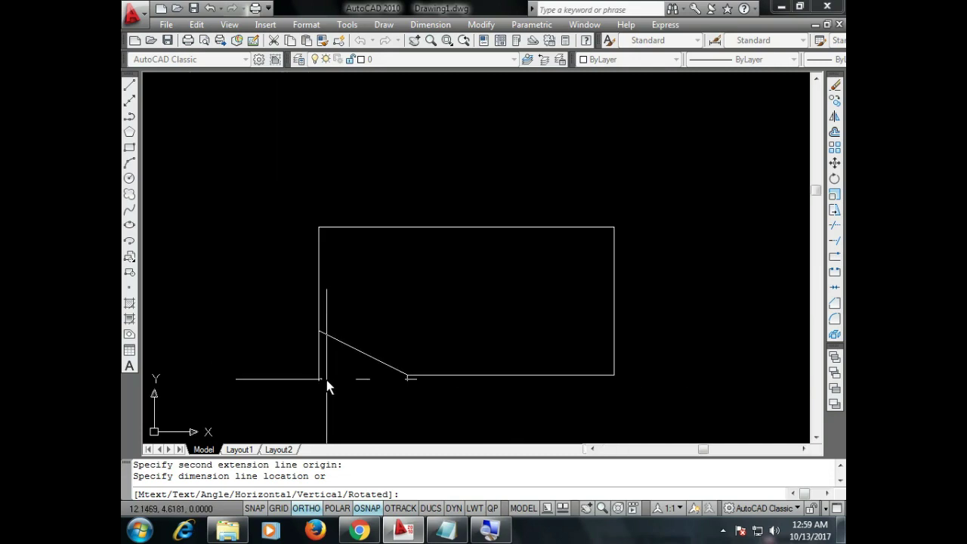
key(Escape)
Undo back to the plain rectangle and restart CHAMFER with CHA.
key(ctrl+z)
key(ctrl+z)
key(ctrl+z)
text(CHA)
key(Return)
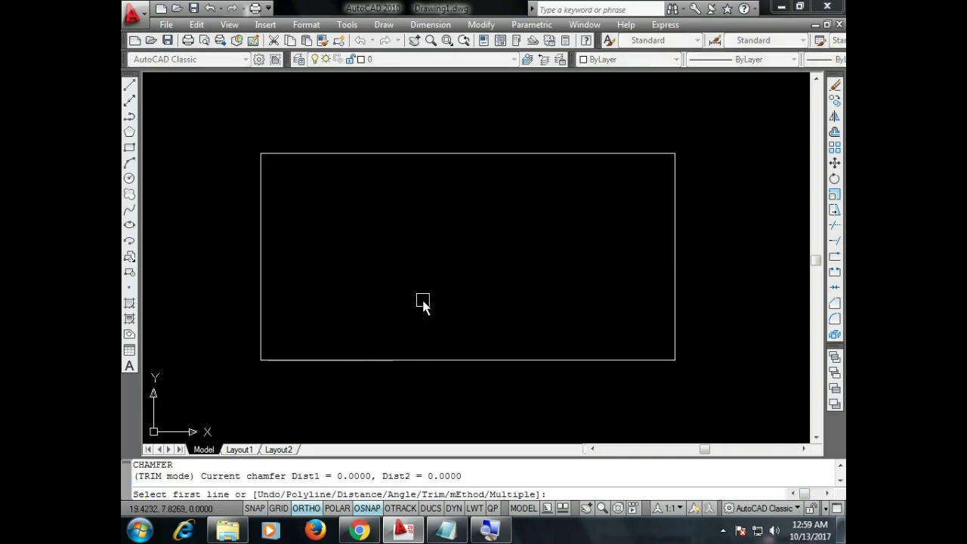
text(D)
key(Return)
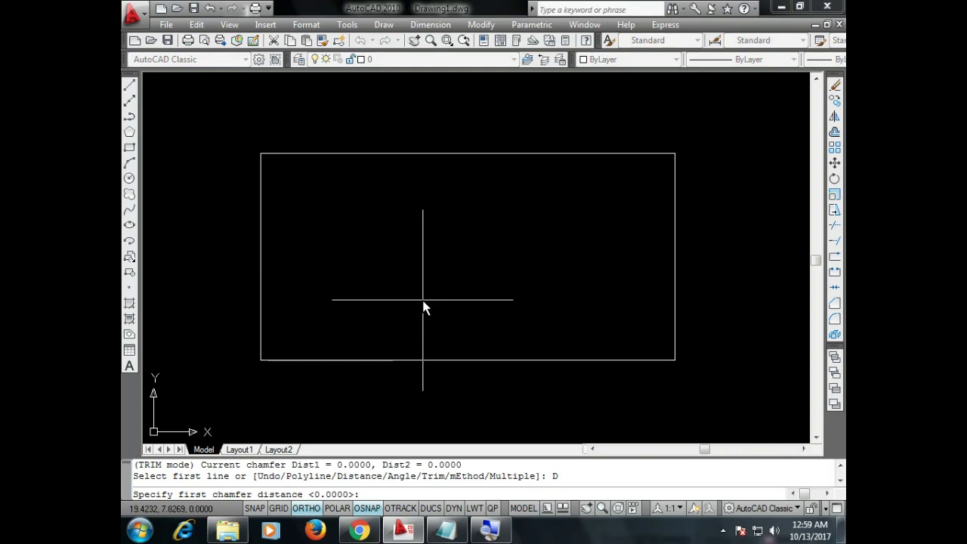
key(Return)
text(3)
key(Return)
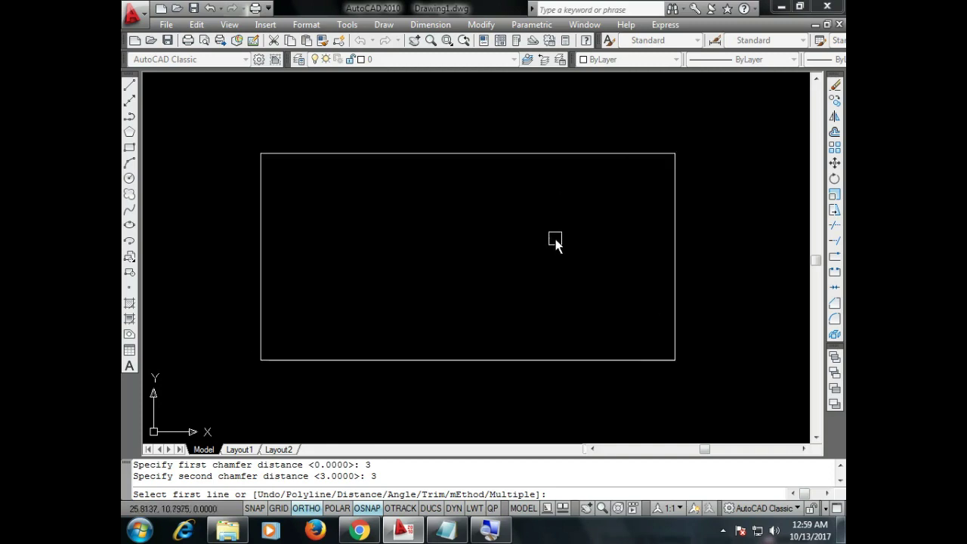
text(M)
key(Return)
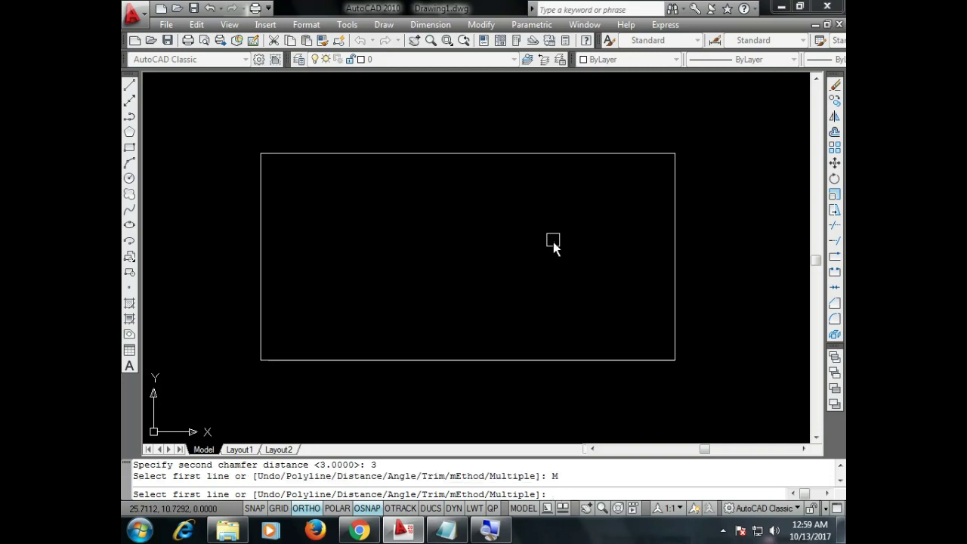
click(283, 360)
click(265, 337)
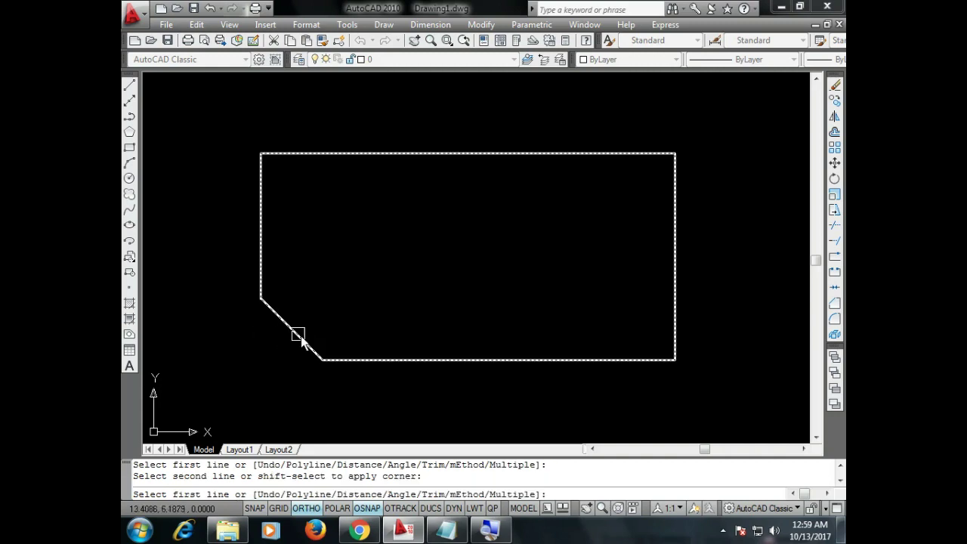
click(653, 360)
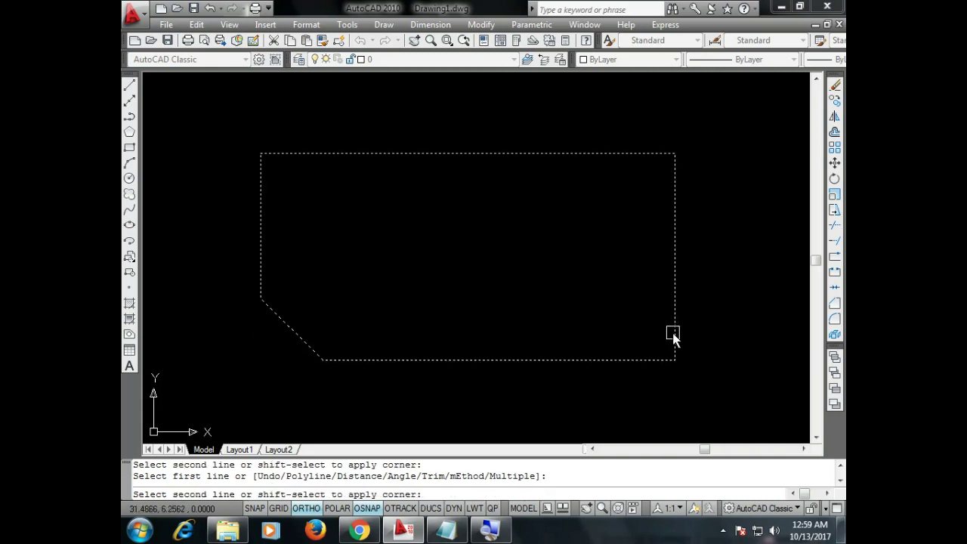
click(675, 334)
click(678, 191)
click(655, 154)
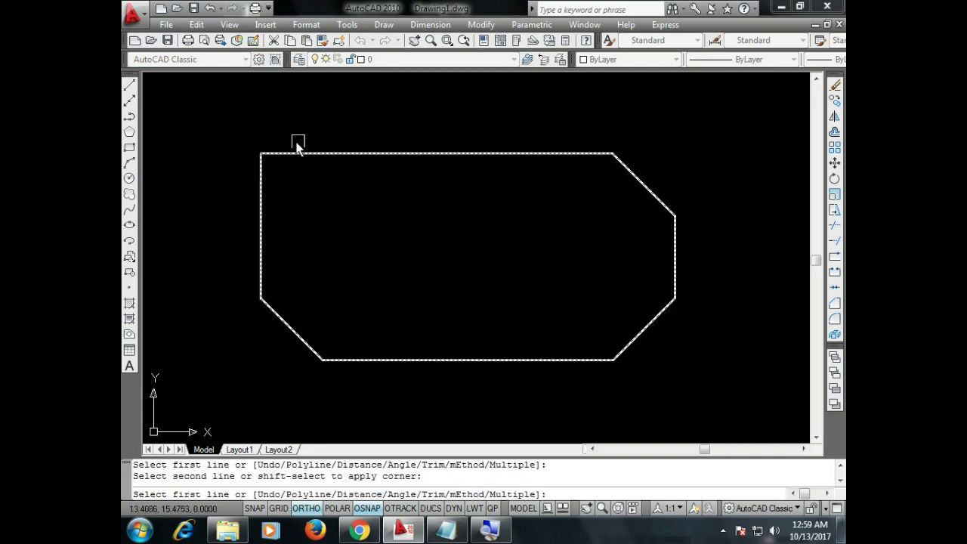
click(278, 156)
click(261, 177)
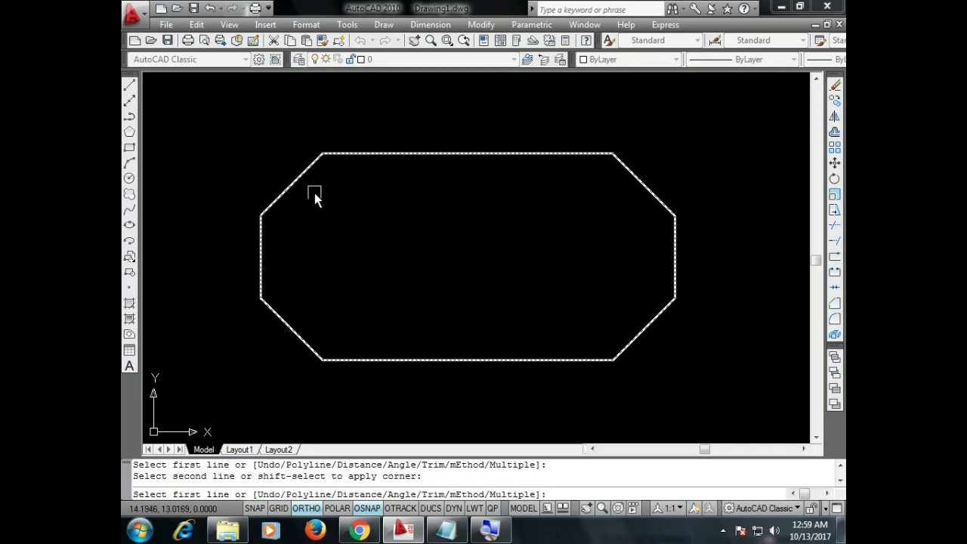
key(Escape)
key(ctrl+z)
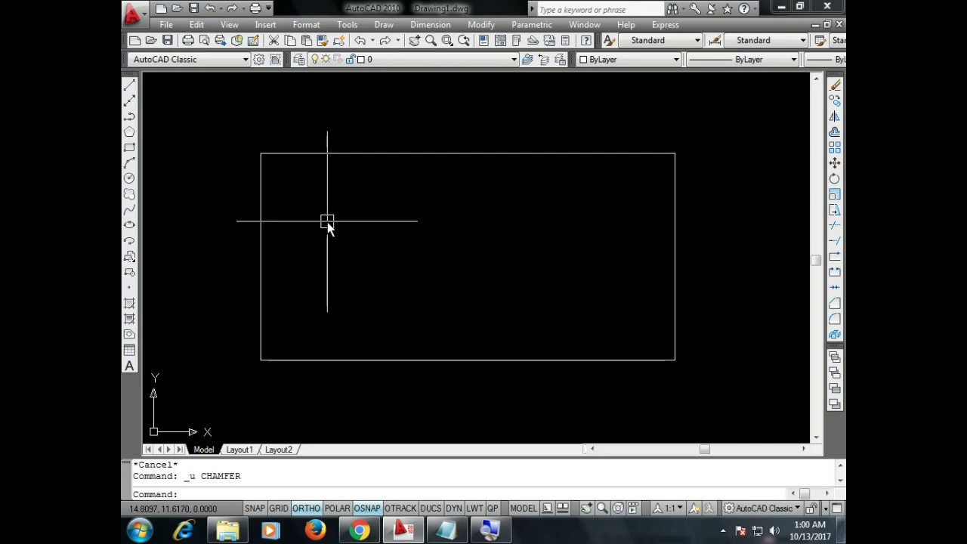
Chamfer all four rectangle corners at distances 3 and 3 using the Polyline option.
text(cha)
key(Return)
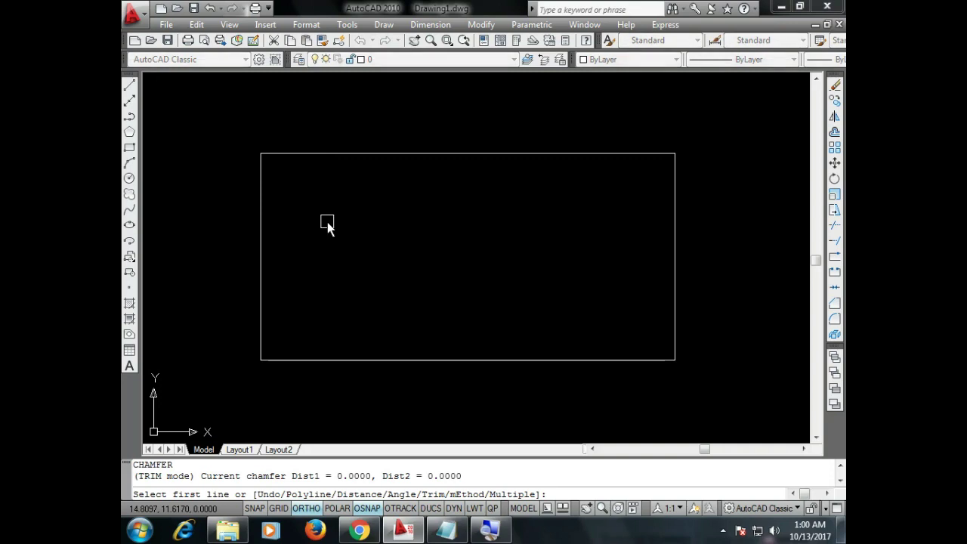
text(d)
key(Return)
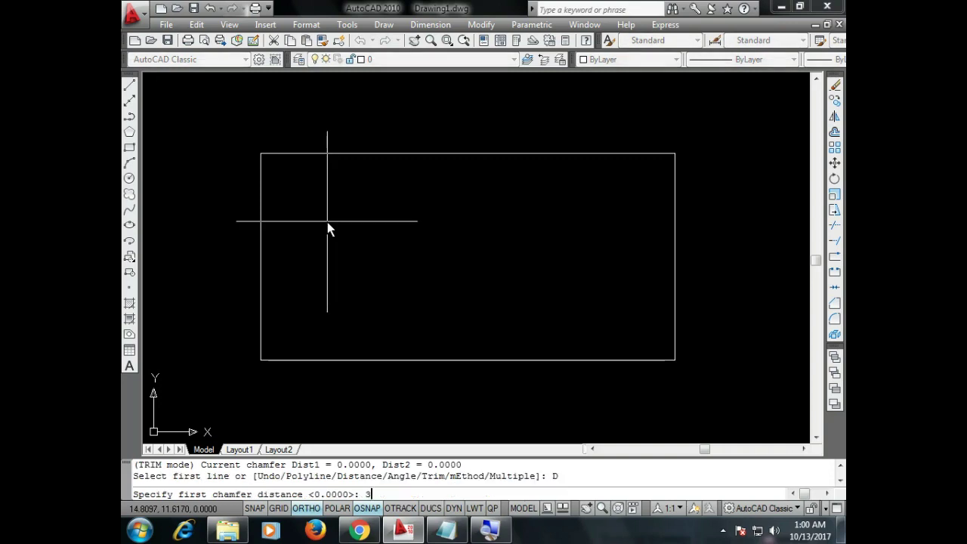
key(Return)
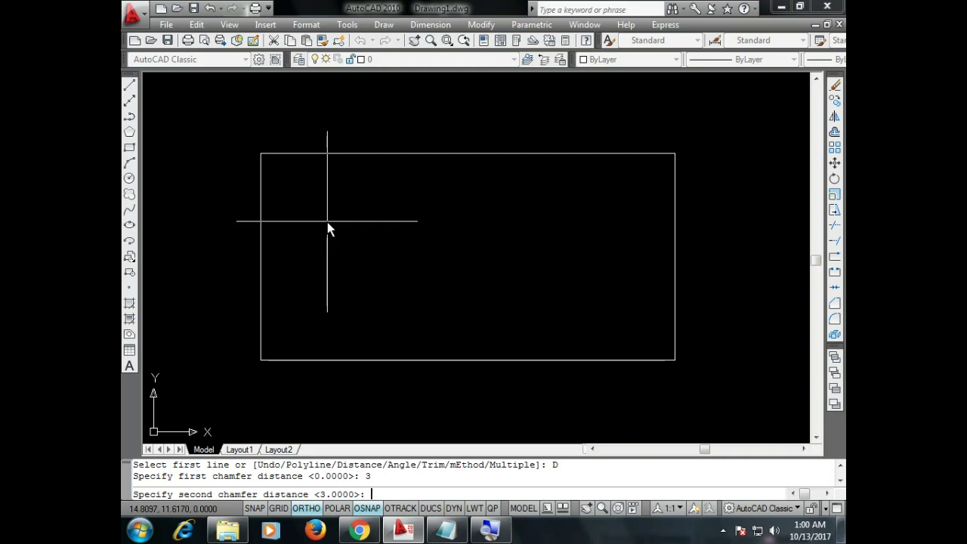
text(3)
key(Return)
text(P)
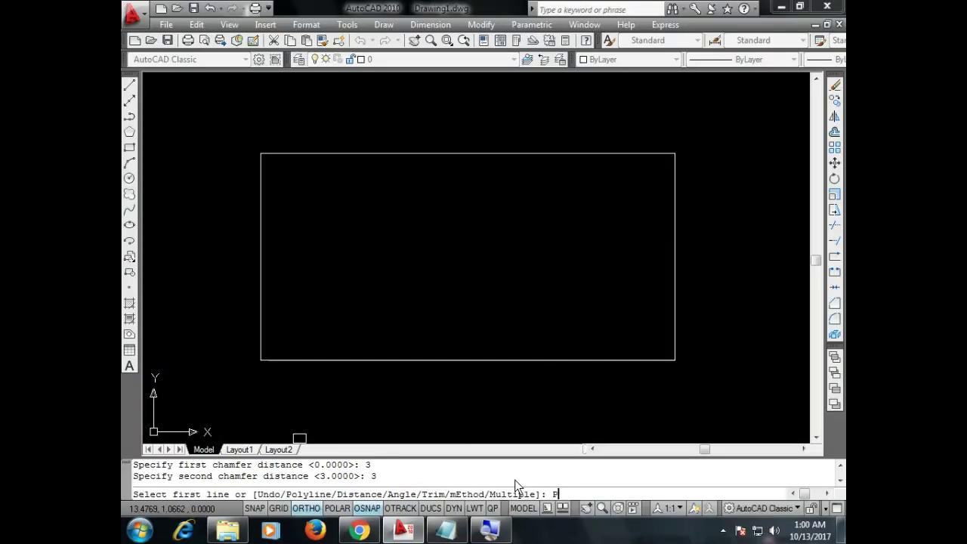
key(Return)
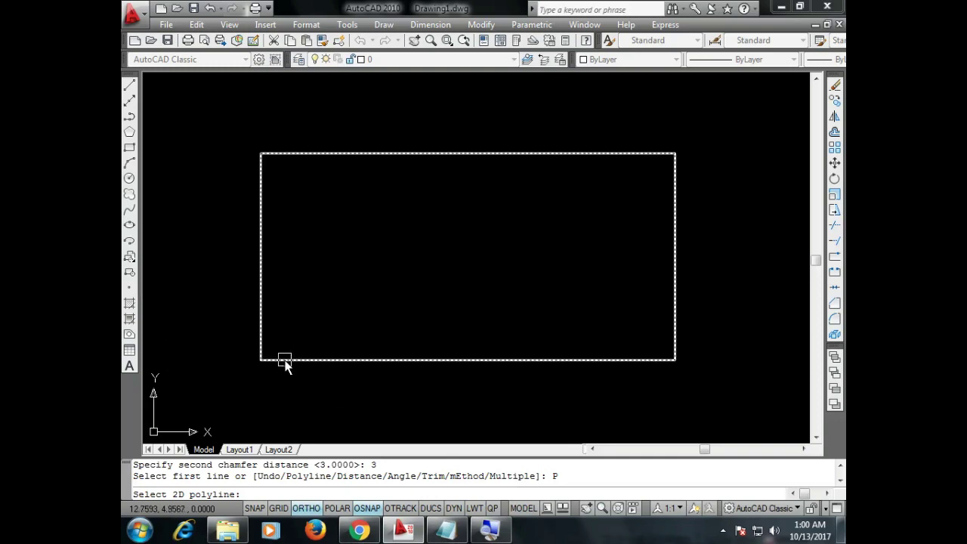
click(284, 360)
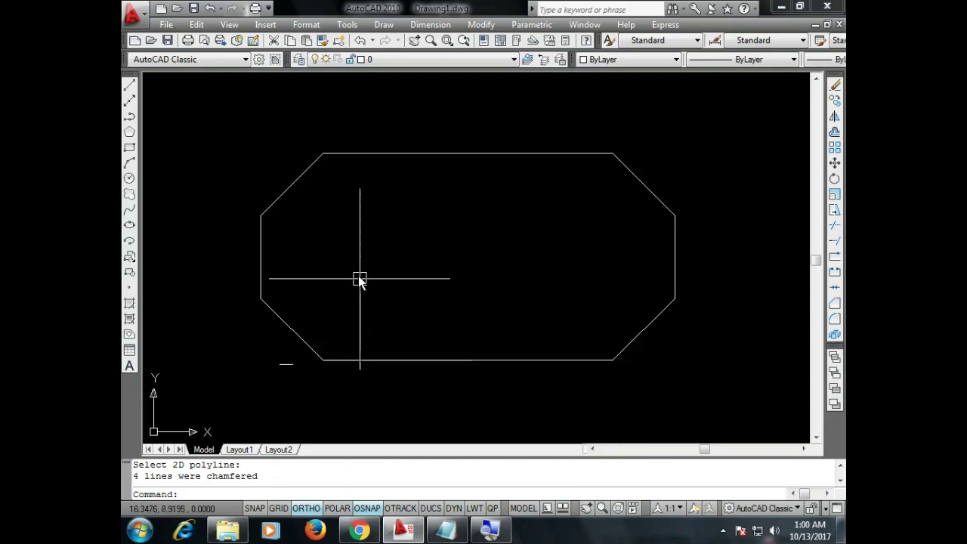
Erase the chamfered rectangle and place the start point of a new polyline.
click(399, 153)
key(Delete)
click(129, 115)
click(237, 306)
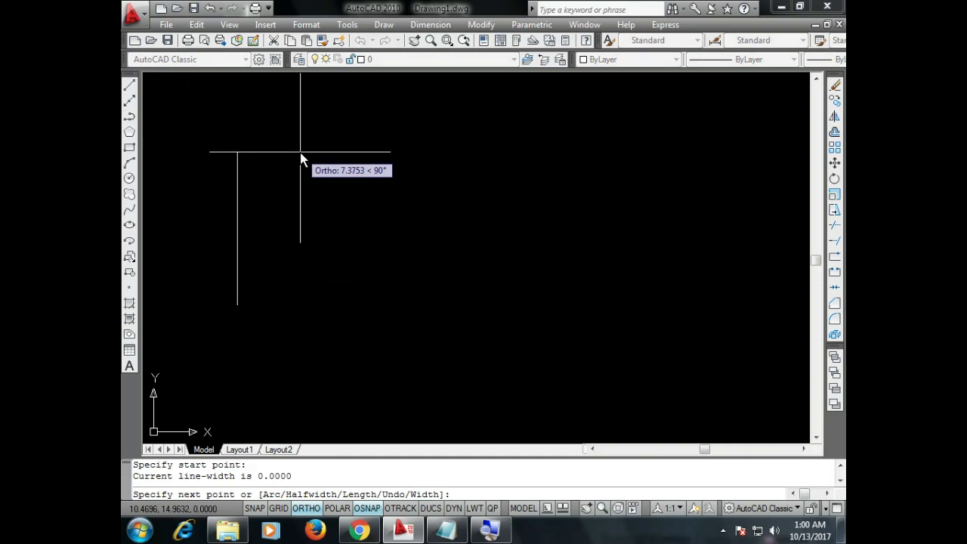
With Ortho off, draw a seven-segment zigzag polyline with two peaks and a right-hand hook.
key(F8)
click(310, 154)
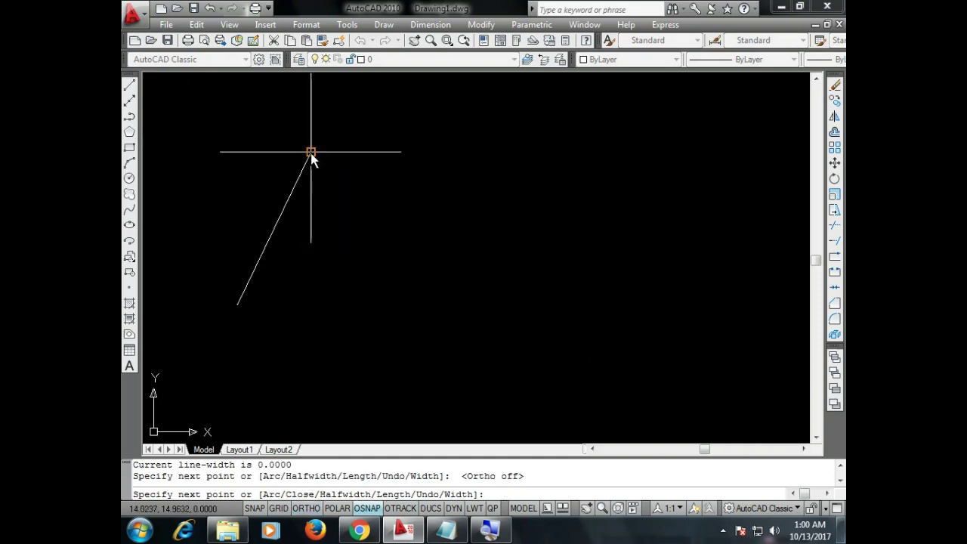
click(386, 346)
click(473, 141)
click(583, 346)
click(688, 184)
click(577, 139)
click(573, 229)
key(Return)
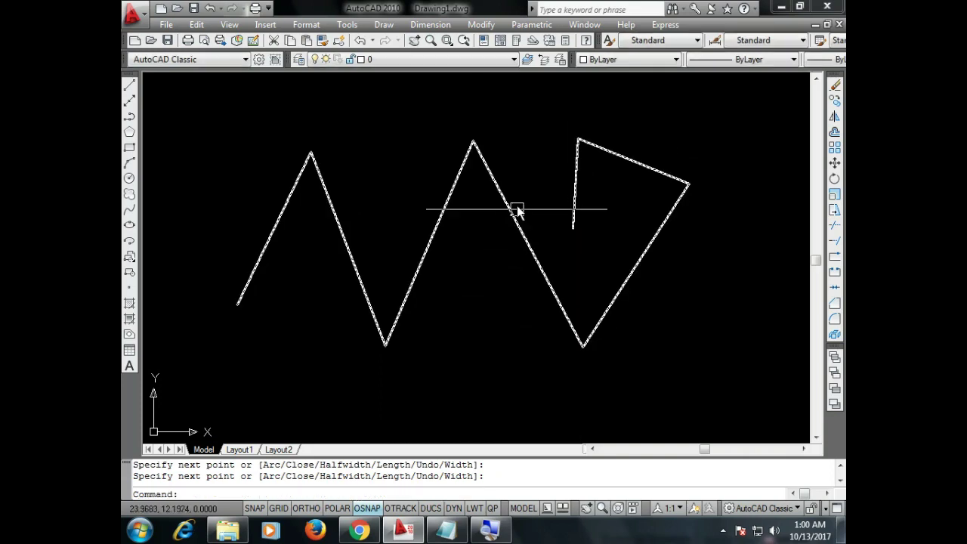
Chamfer every corner of the zigzag polyline at distances 2 and 2 using the Polyline option.
text(Ccha)
key(Return)
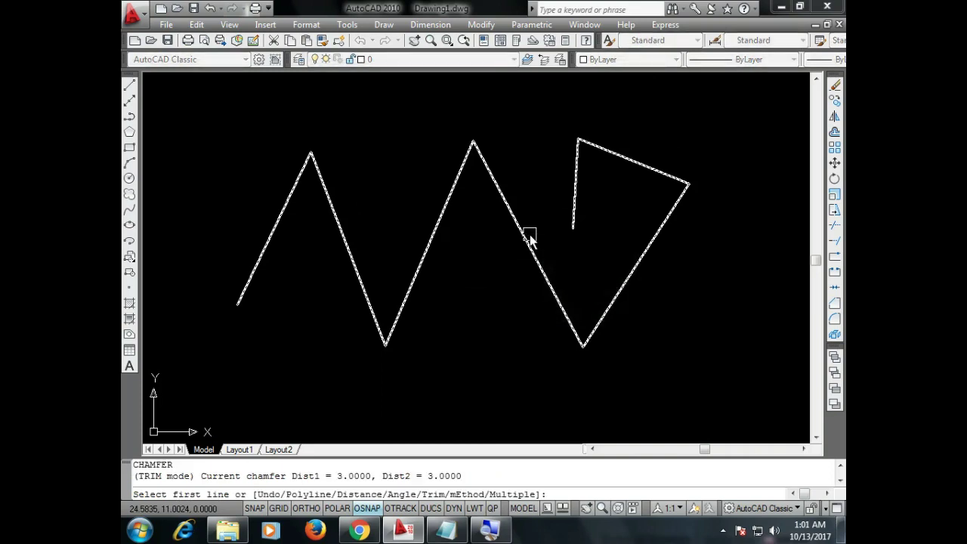
text(D)
key(Return)
text(2)
key(Return)
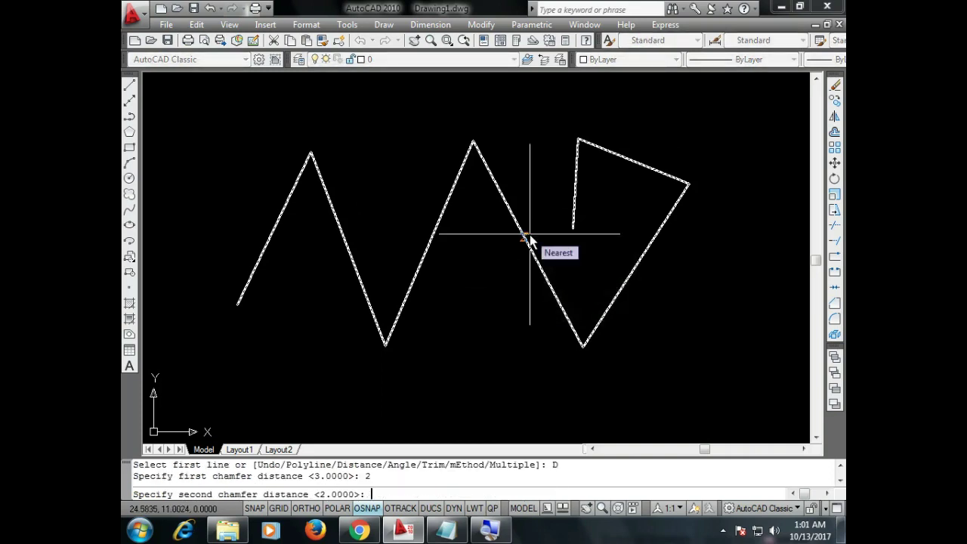
text(2)
key(Return)
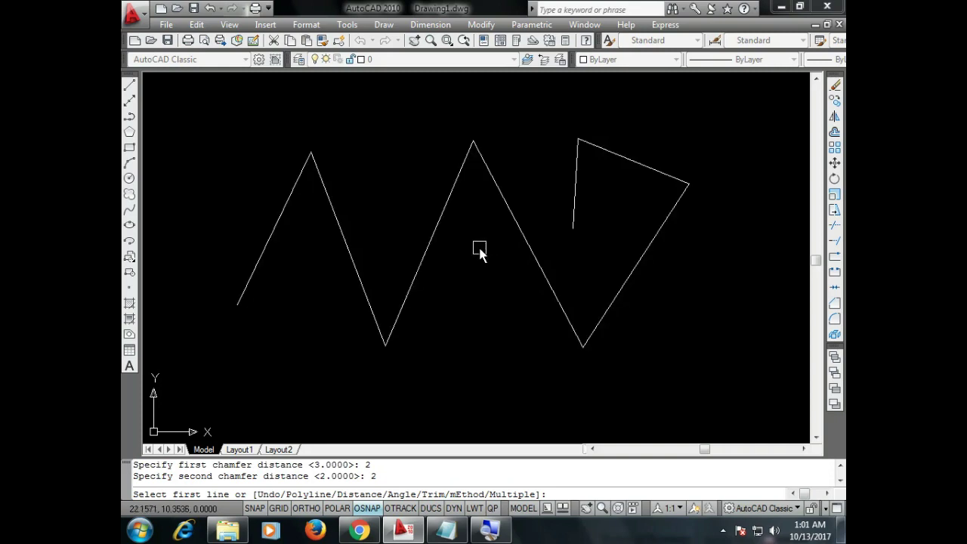
text(P)
key(Return)
click(439, 255)
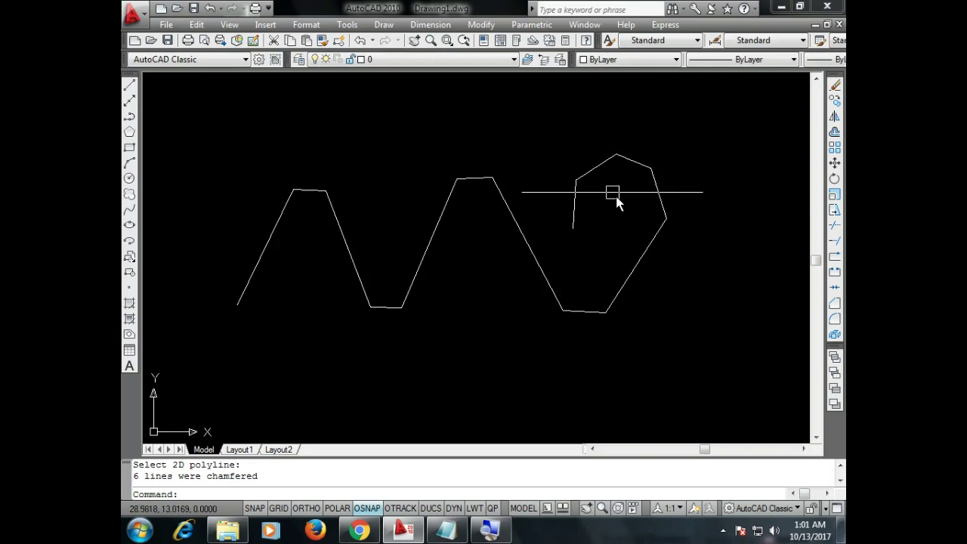
Select the whole chamfered zigzag polyline with a selection window.
scroll(296, 190, up, 3)
scroll(325, 197, down, 2)
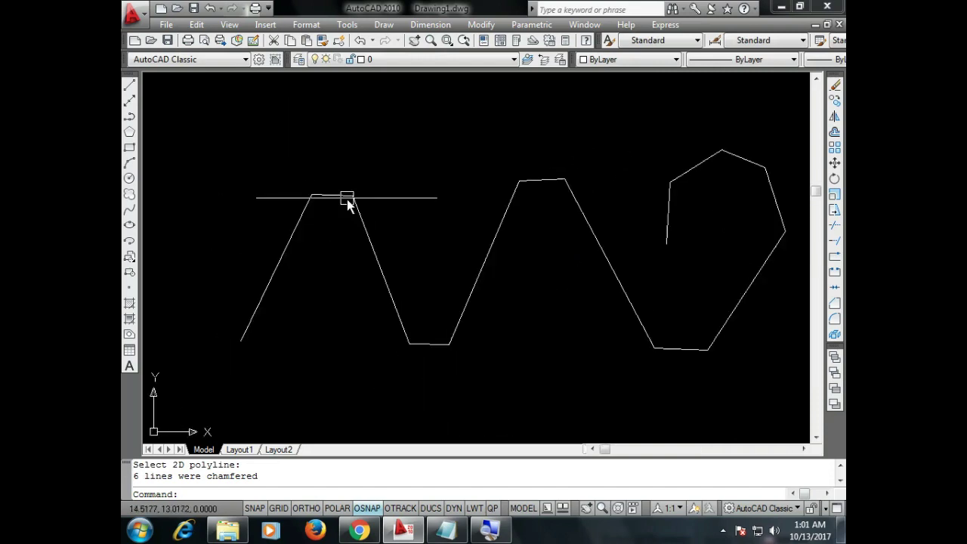
click(254, 167)
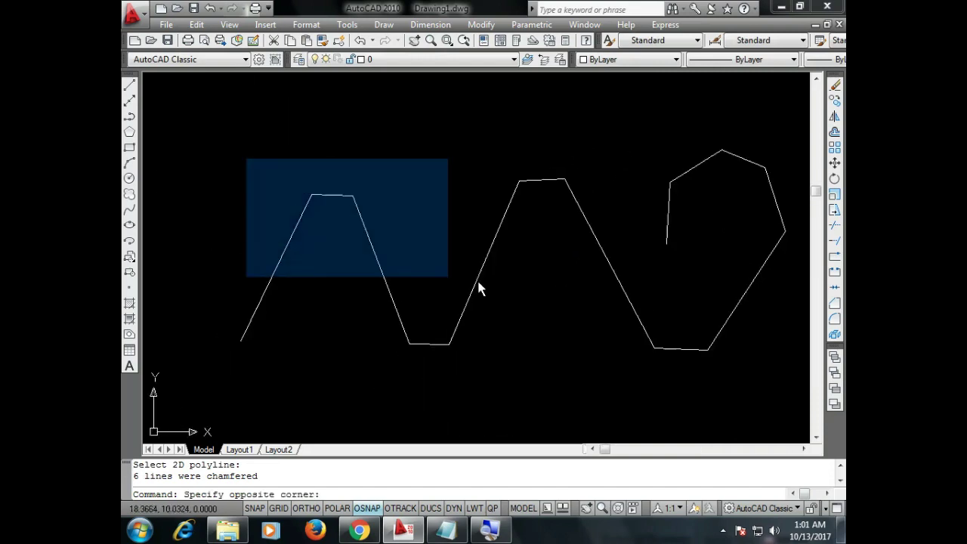
click(747, 354)
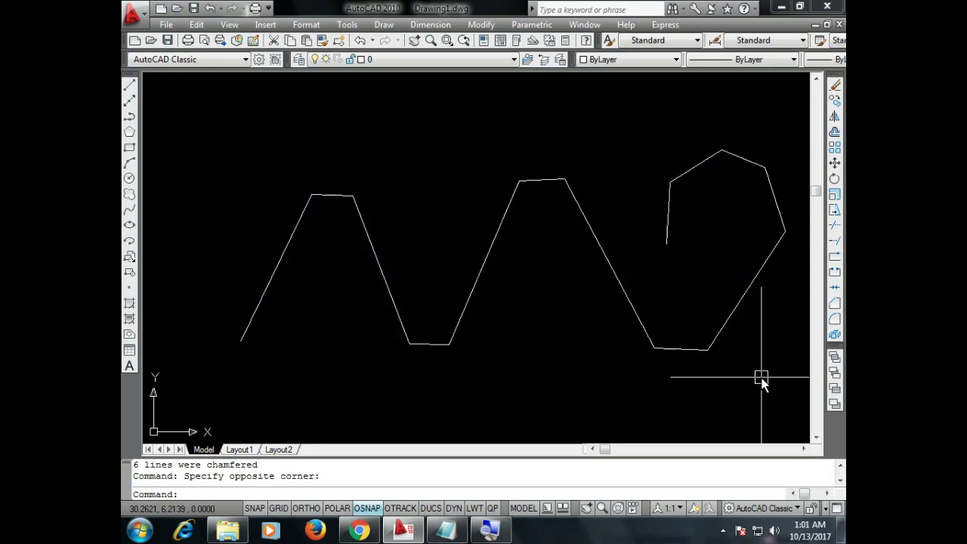
click(718, 335)
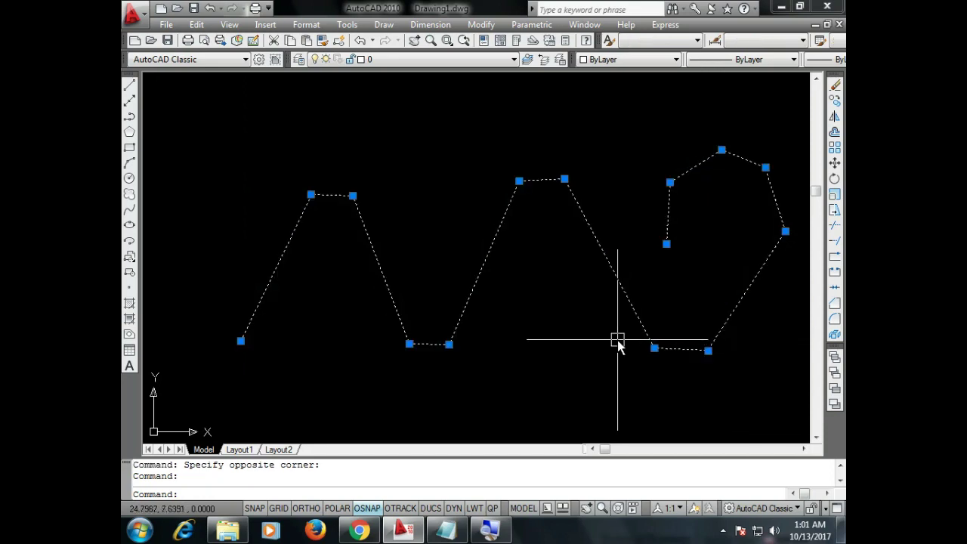
Delete the chamfered polyline and draw a 20 by 10 rectangle from an upper-left corner.
key(Delete)
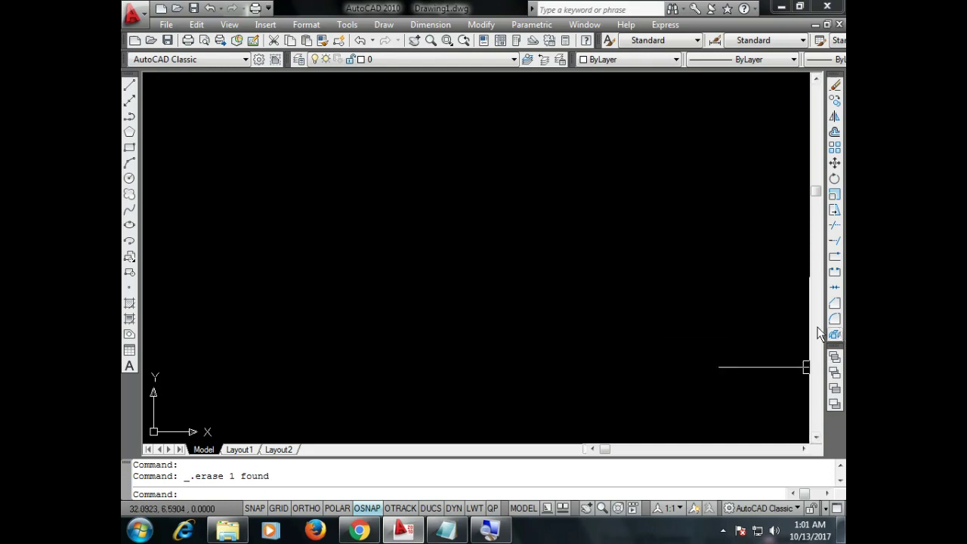
click(129, 148)
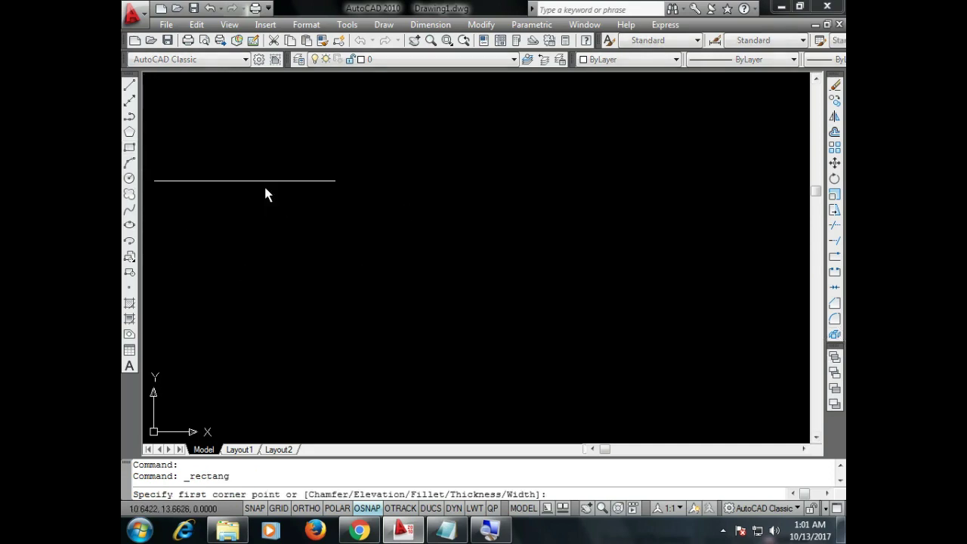
click(308, 179)
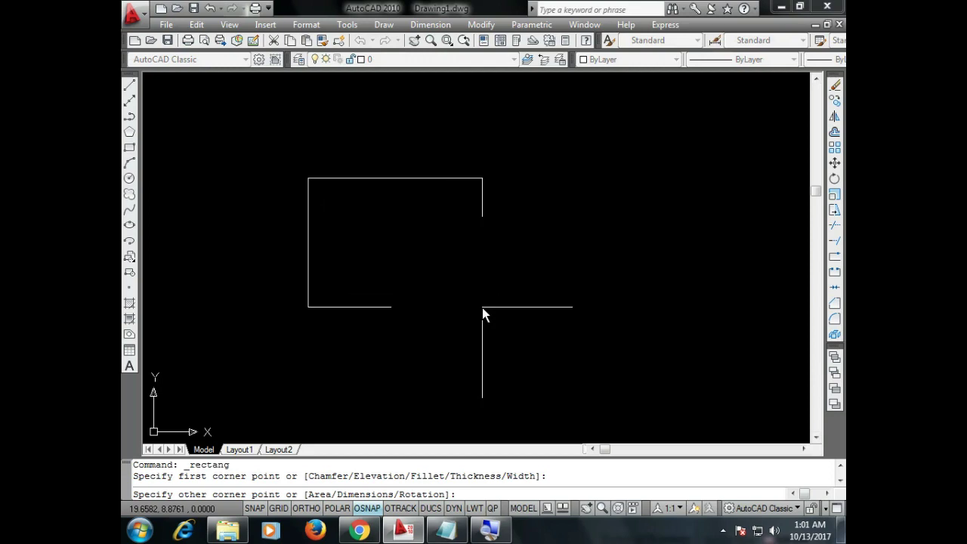
text(D)
key(Return)
text(20)
key(Return)
text(10)
key(Return)
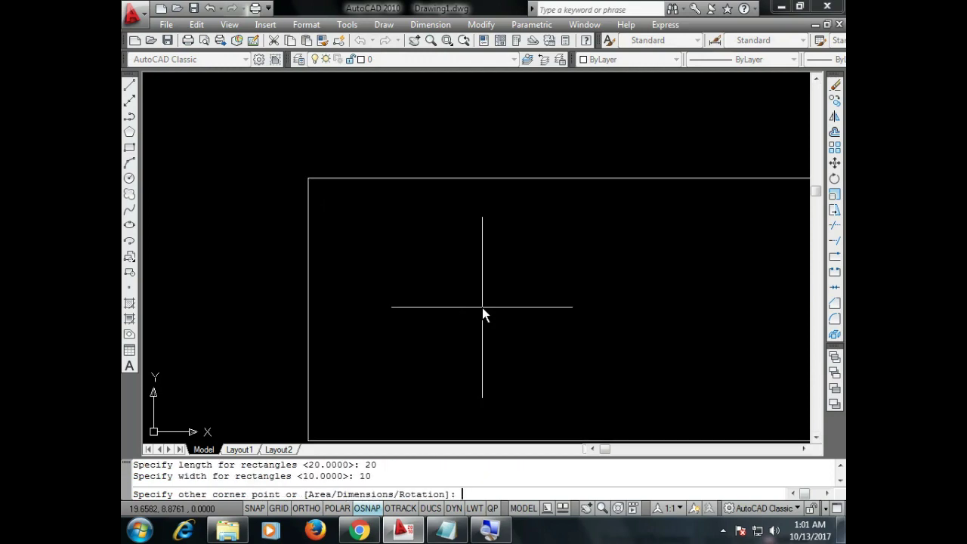
click(482, 307)
Zoom to extents so the new rectangle fills the view.
key(Return)
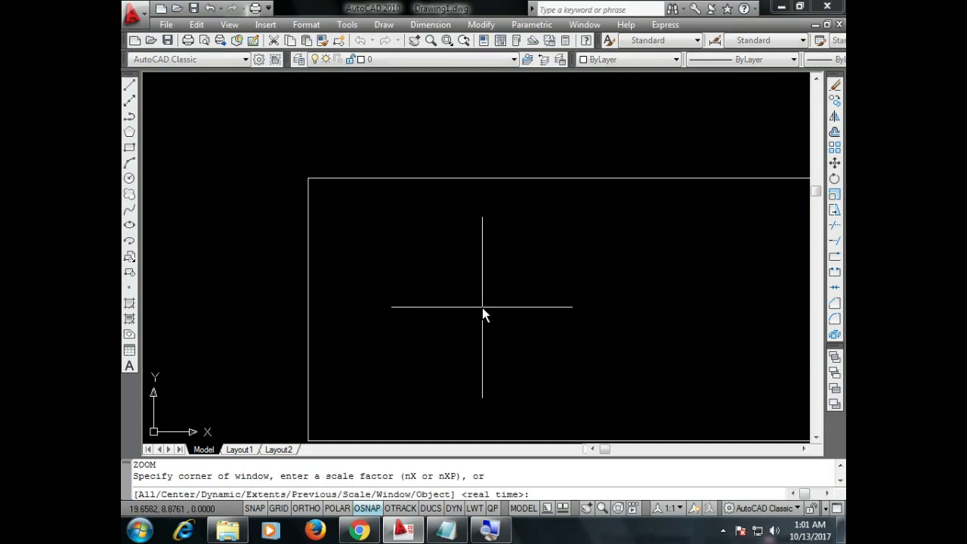
text(E)
key(Return)
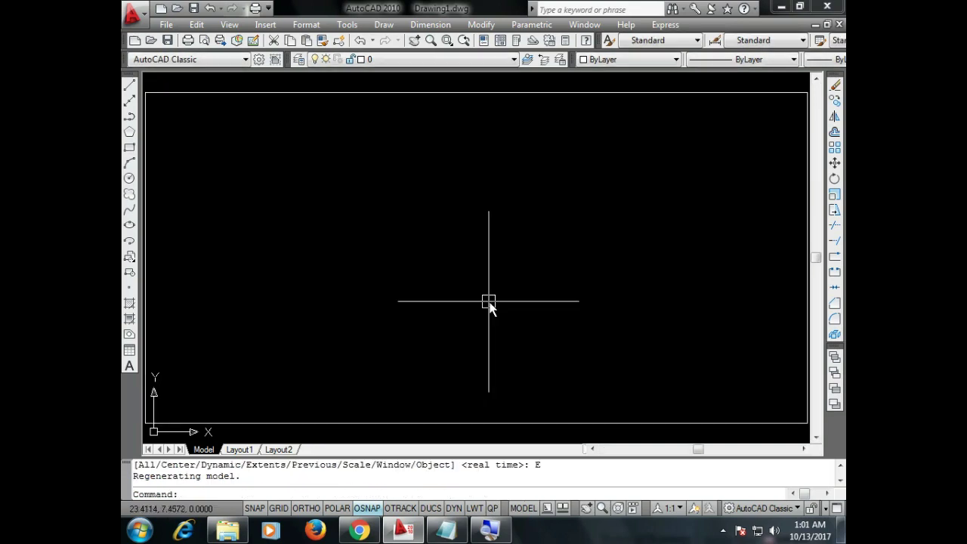
scroll(482, 308, down, 3)
scroll(466, 303, up, 2)
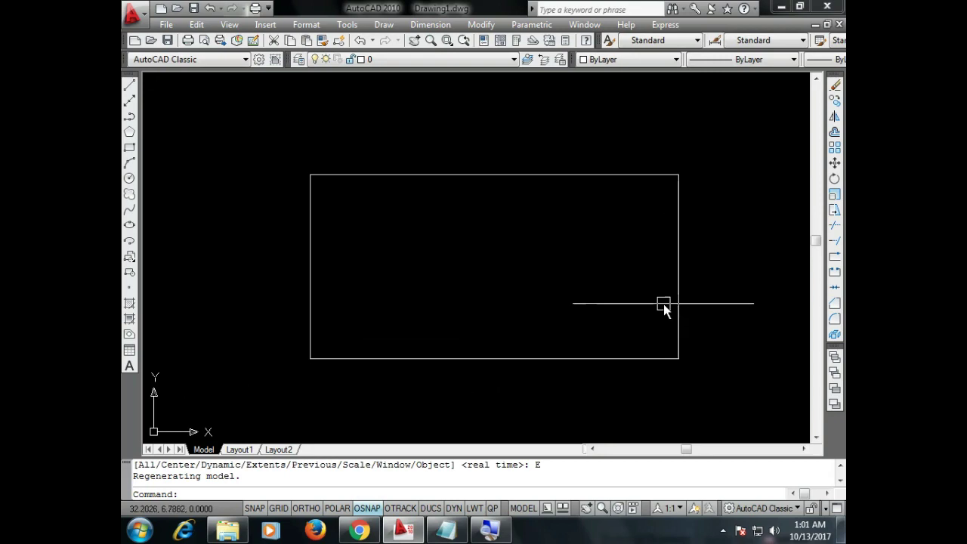
click(835, 327)
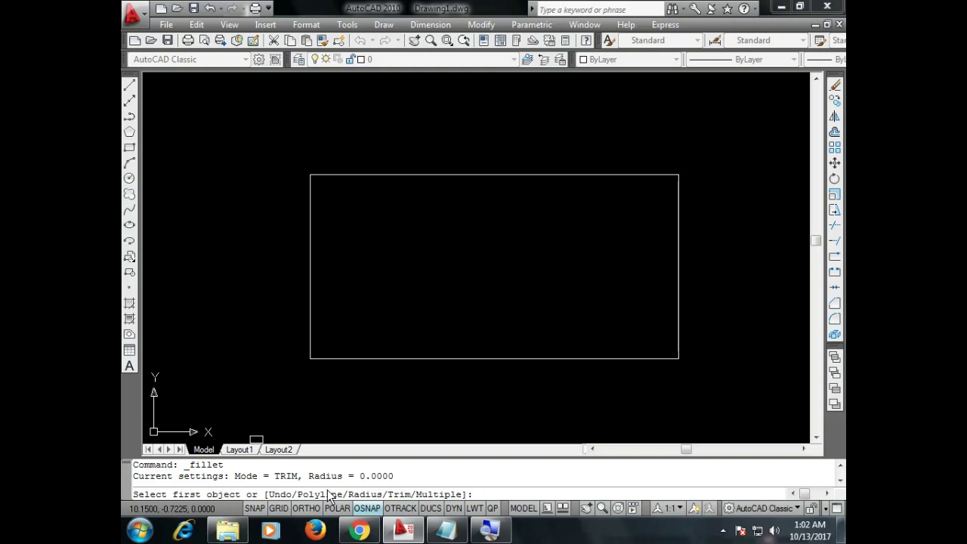
text(R)
key(Return)
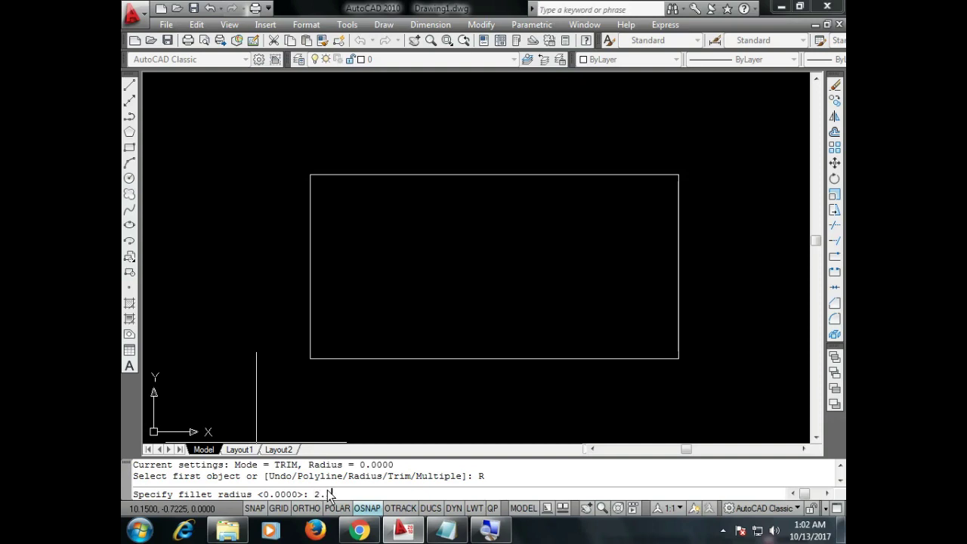
text(5)
key(Return)
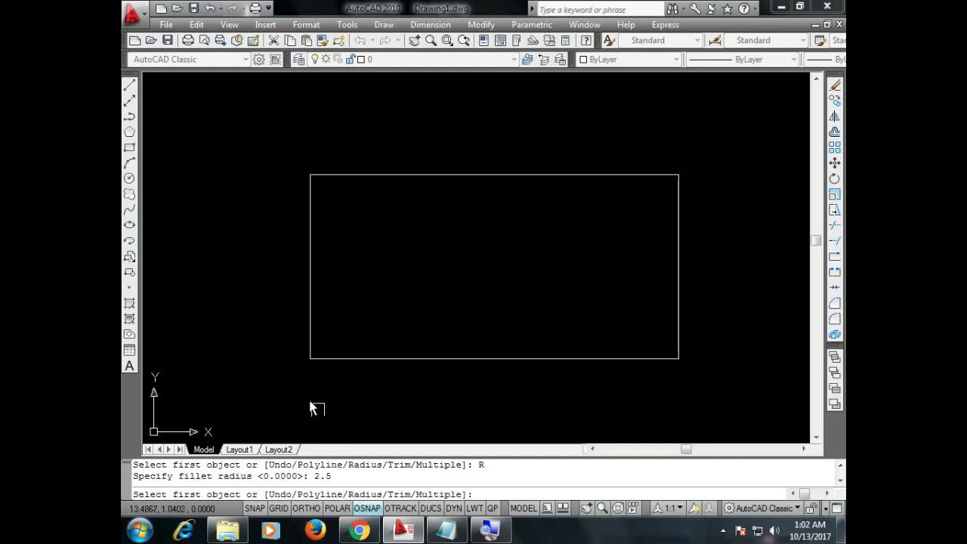
click(326, 360)
click(312, 340)
scroll(312, 365, up, 5)
key(ctrl+z)
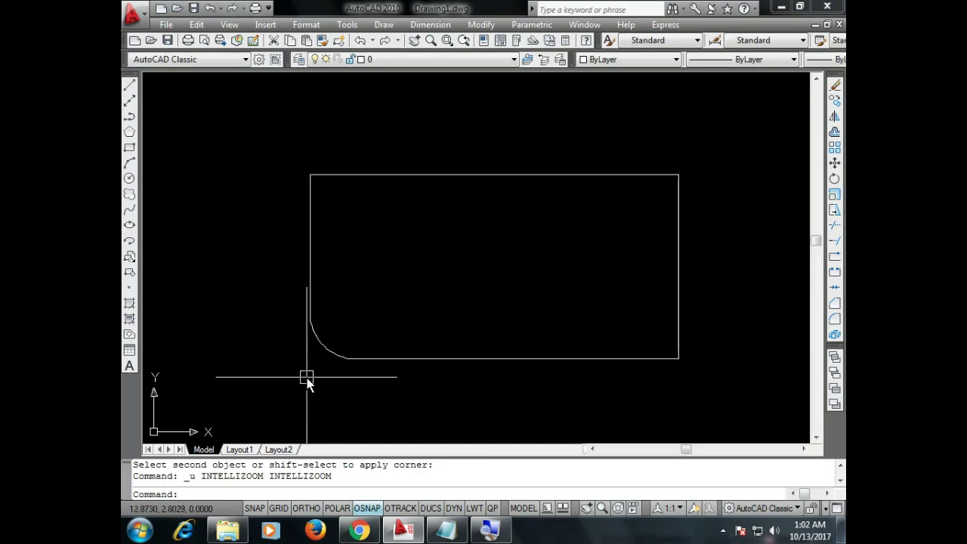
key(ctrl+z)
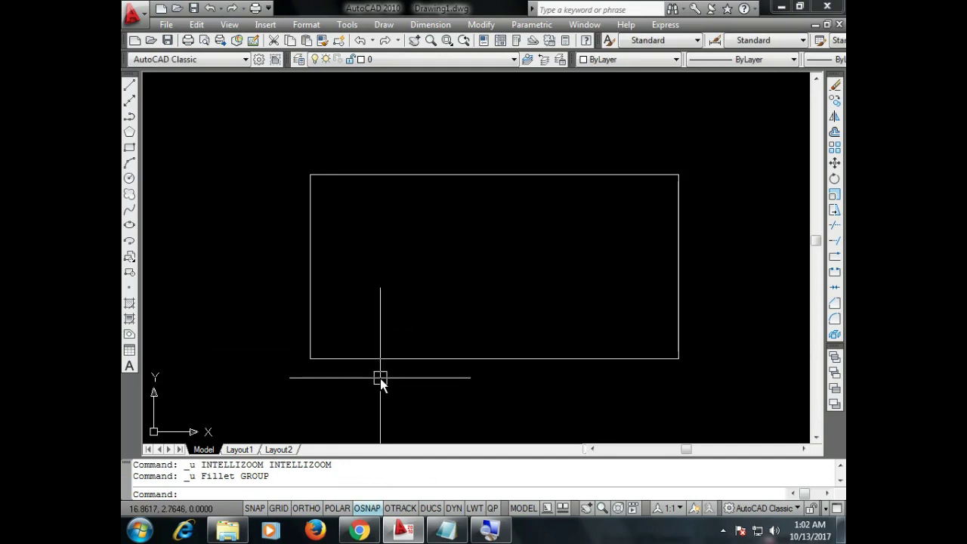
Start Fillet with a radius of 3 and the Multiple option.
text(f)
key(Return)
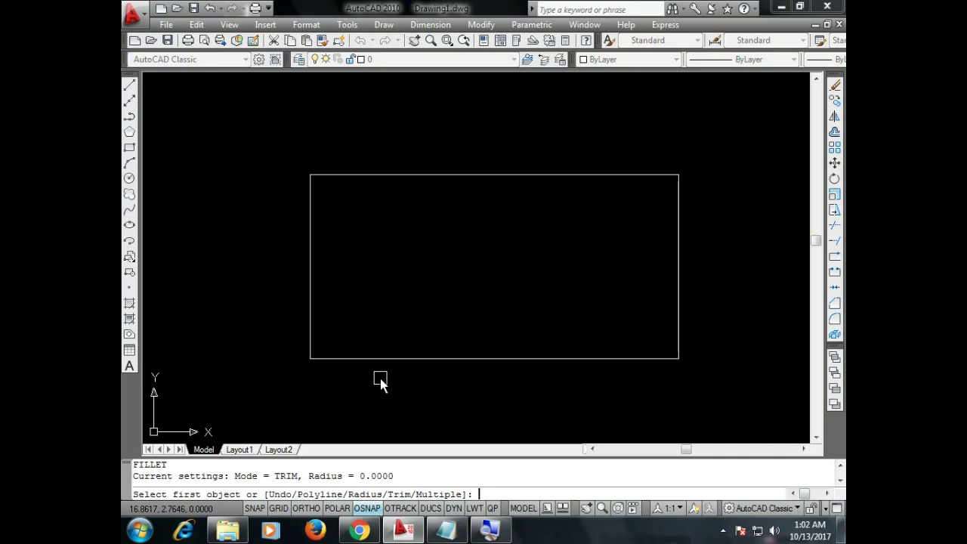
text(R)
key(Return)
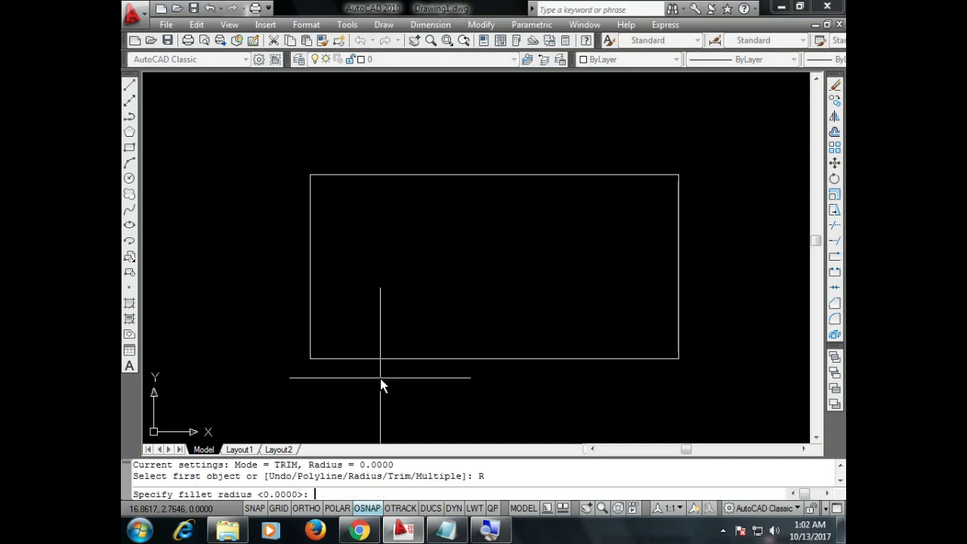
text(3)
key(Return)
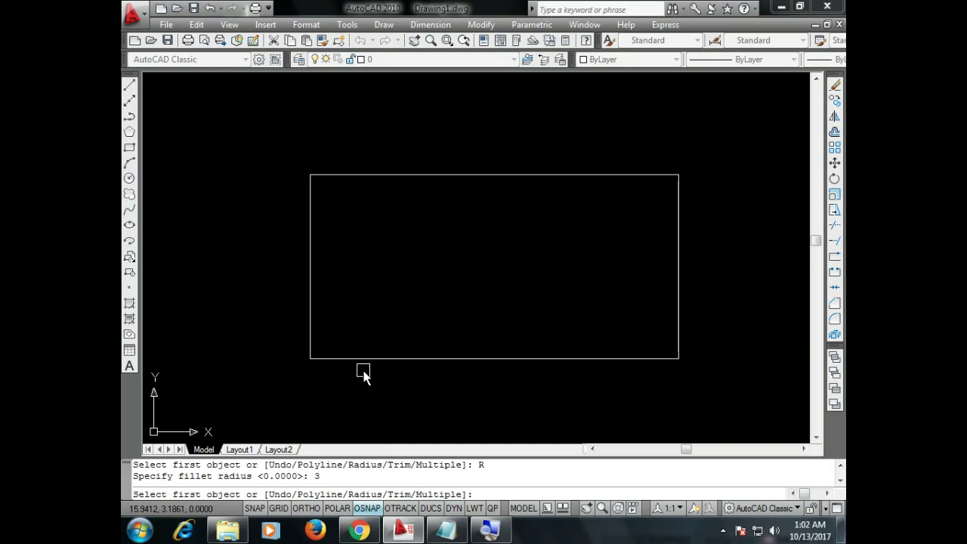
text(M)
key(Return)
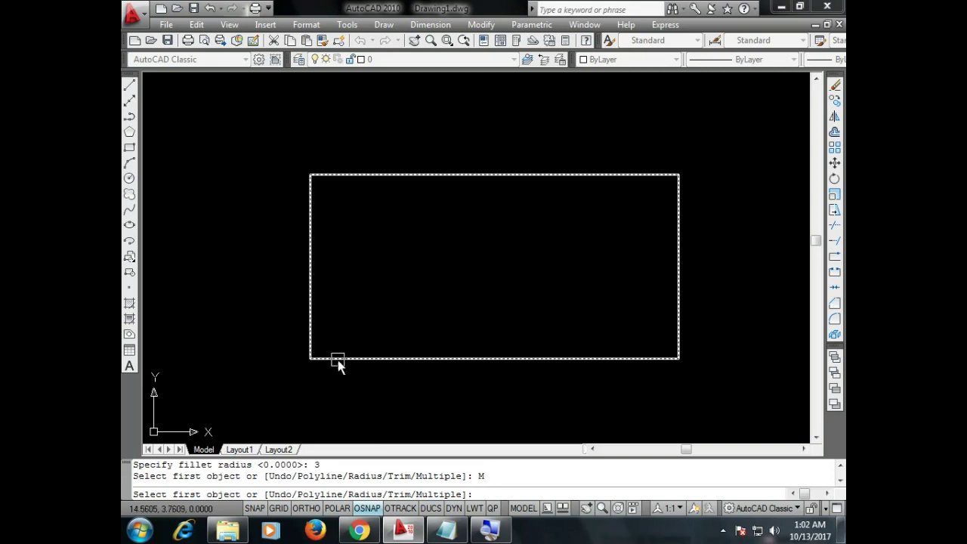
Round the bottom-left, bottom-right and top-right corners, then end the command.
click(314, 335)
click(544, 359)
click(658, 359)
click(678, 318)
click(679, 223)
click(651, 176)
key(Escape)
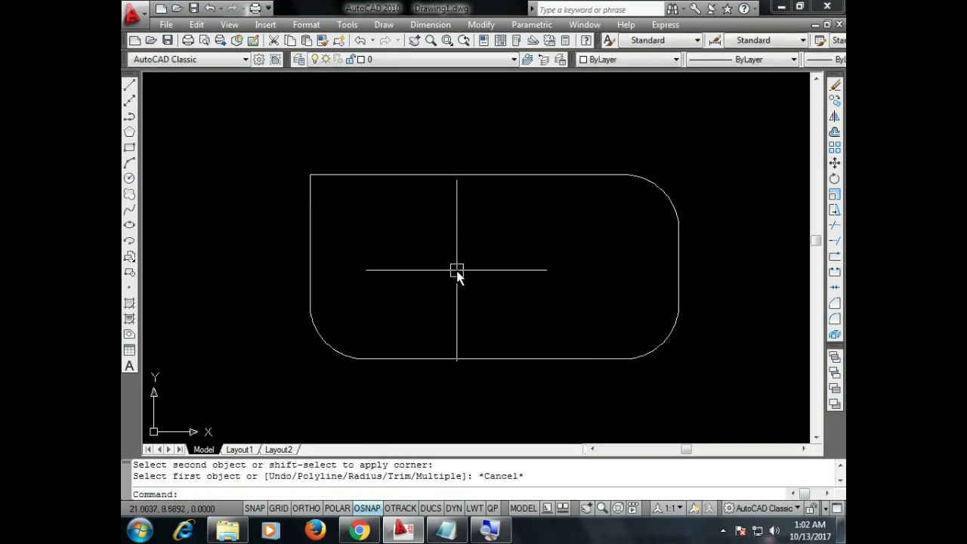
Undo the three fillets and start a new fillet with radius 5.
key(ctrl+z)
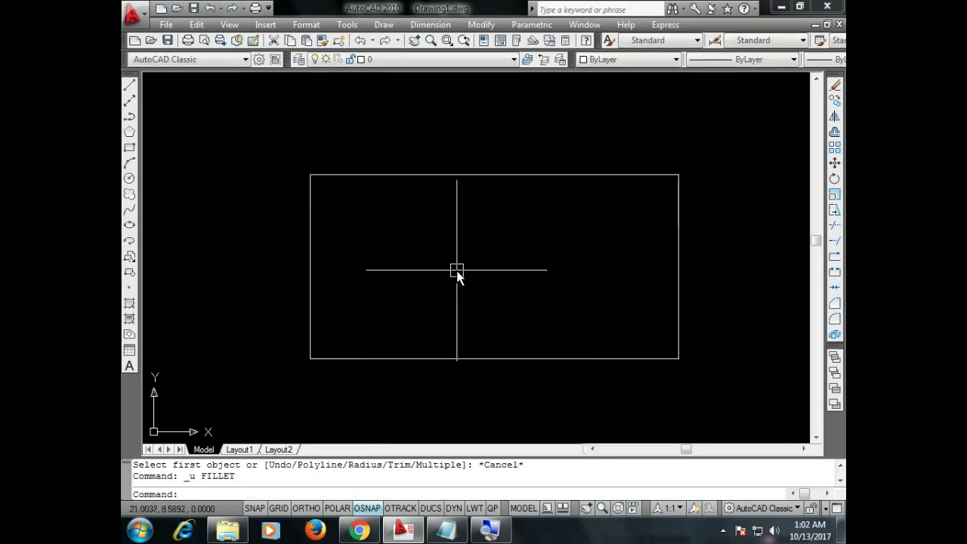
text(f)
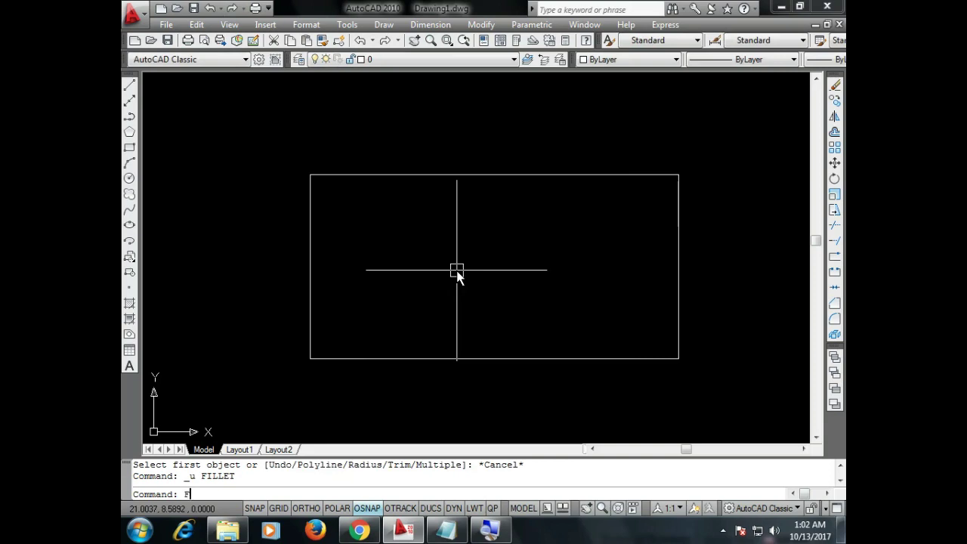
key(Return)
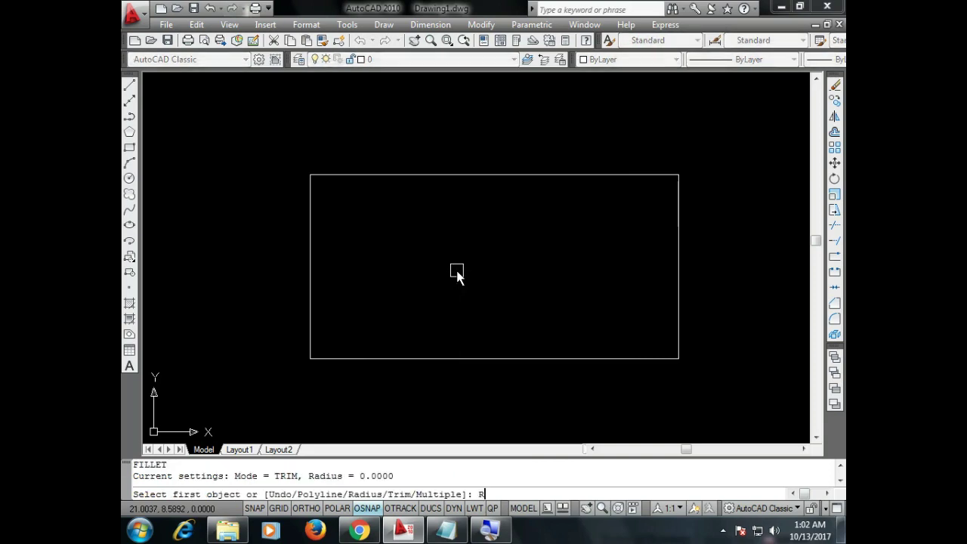
text(R)
key(Return)
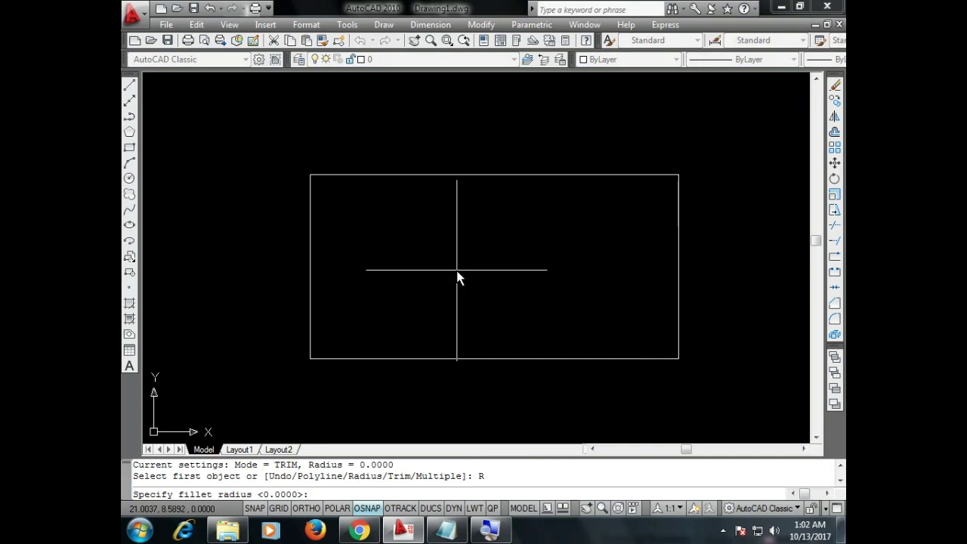
text(5)
key(Return)
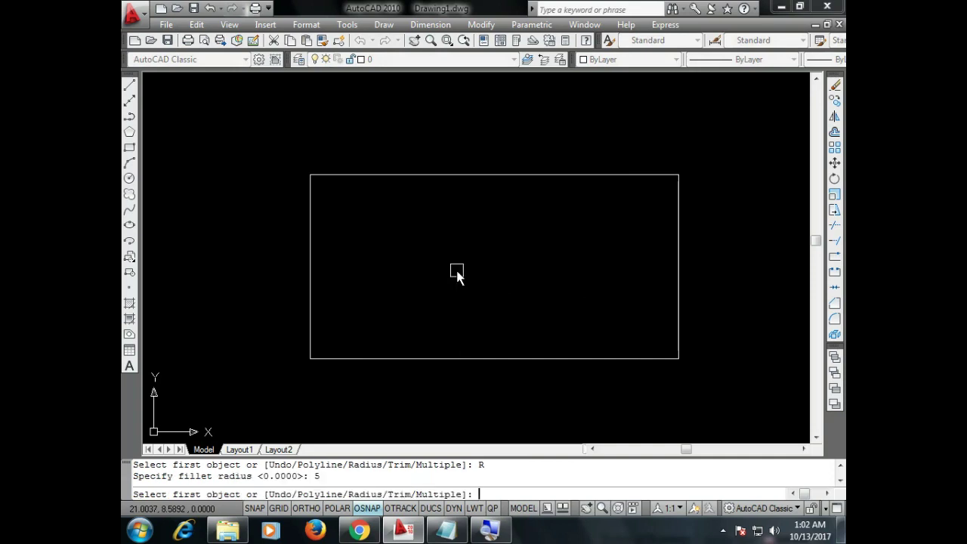
Round all four corners at once with Polyline, then undo it and select the rectangle.
text(P)
key(Return)
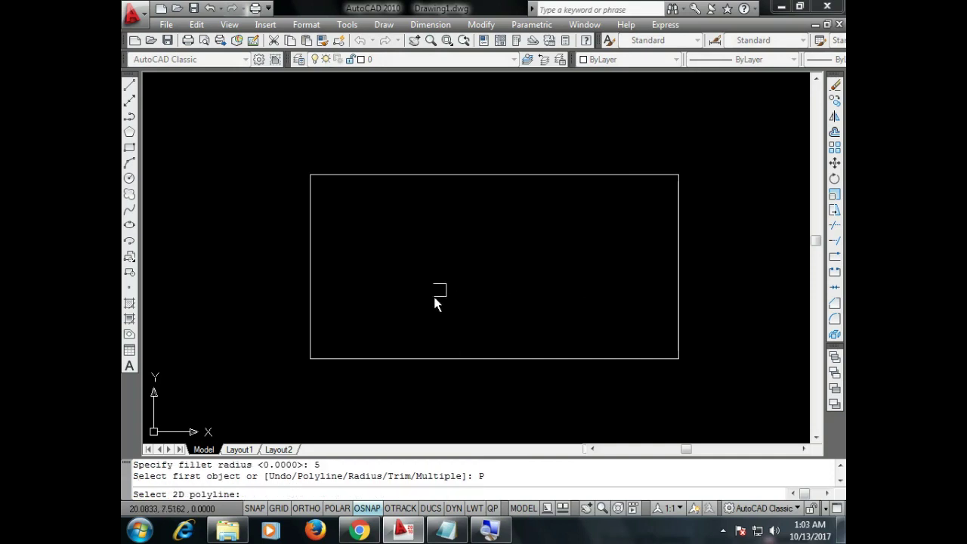
click(415, 360)
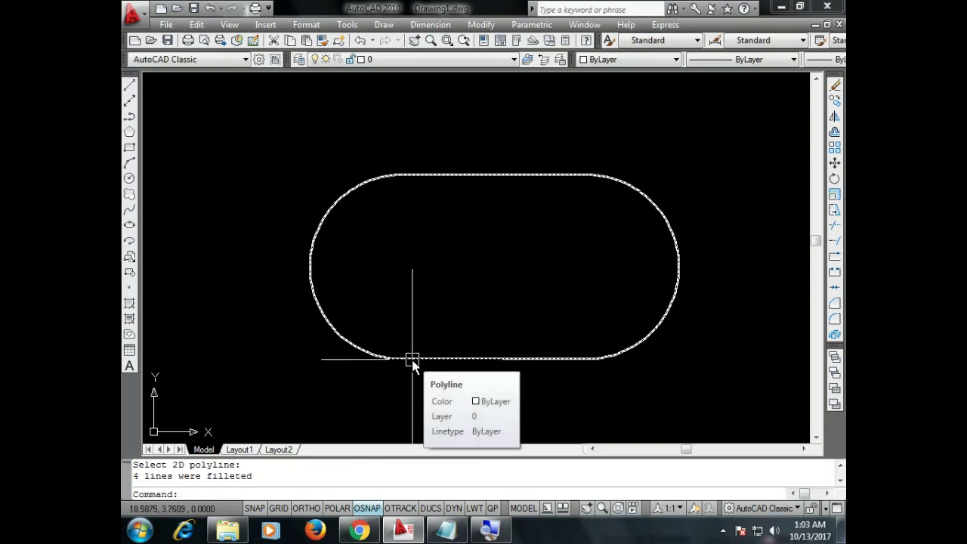
key(ctrl+z)
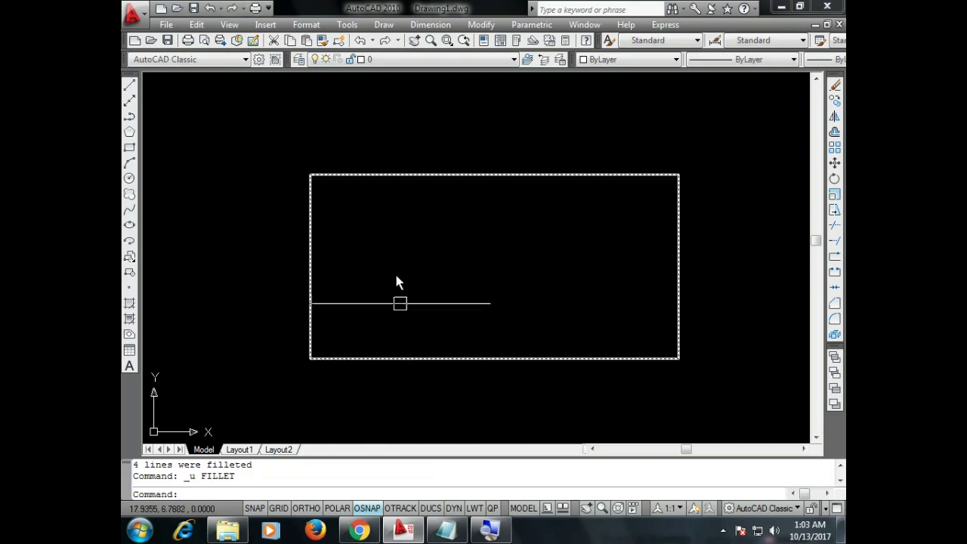
click(376, 174)
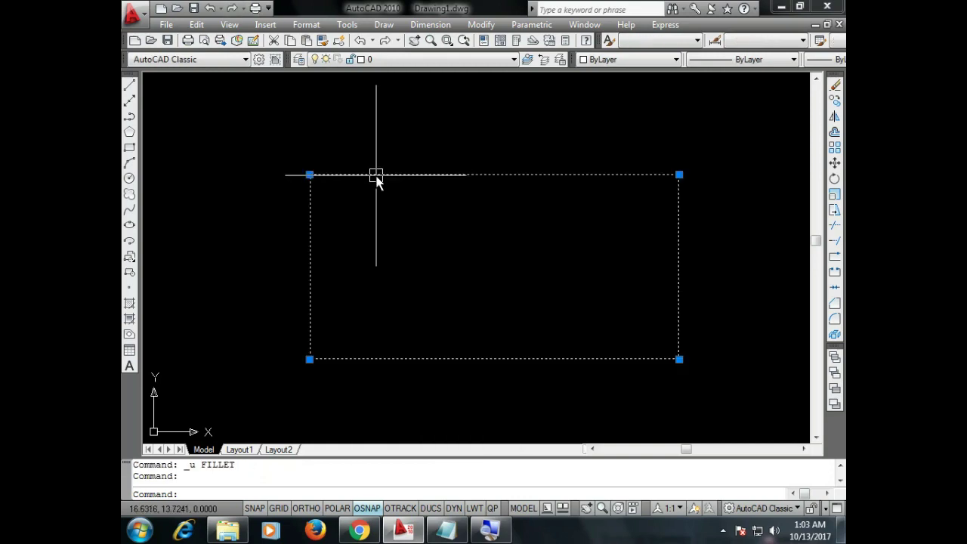
Erase the rectangle and draw a 10 by 10 square in its place.
text(E)
key(Return)
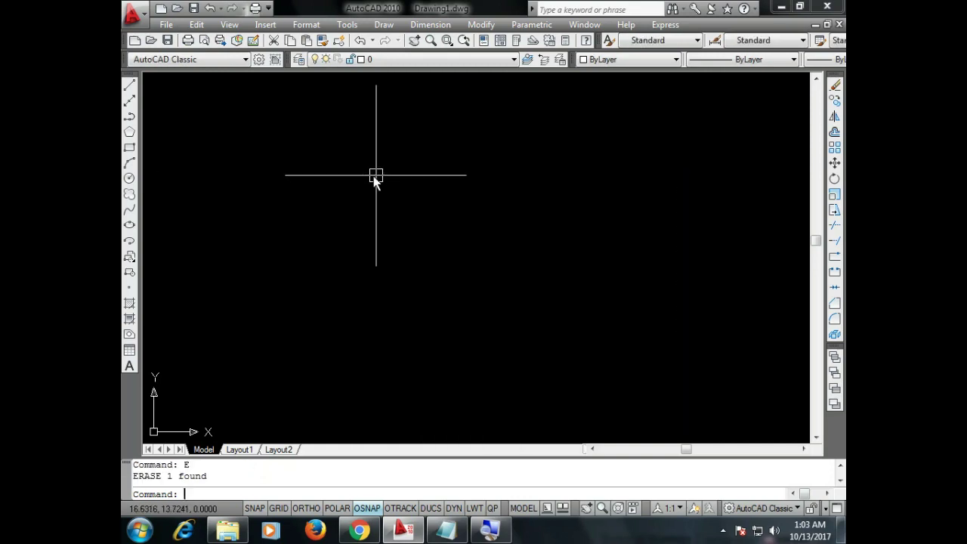
click(129, 148)
click(398, 176)
text(D)
key(Return)
text(10)
key(Return)
text(10)
key(Return)
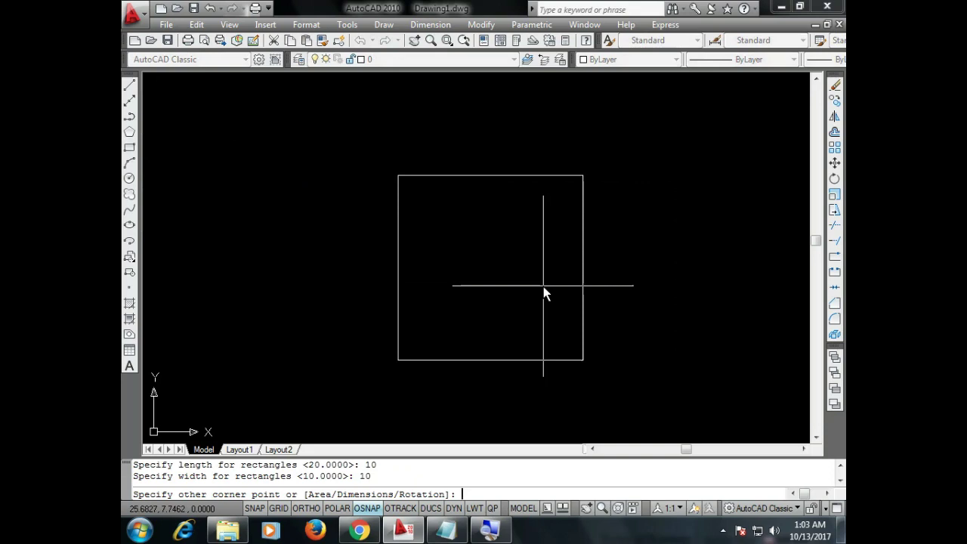
click(543, 287)
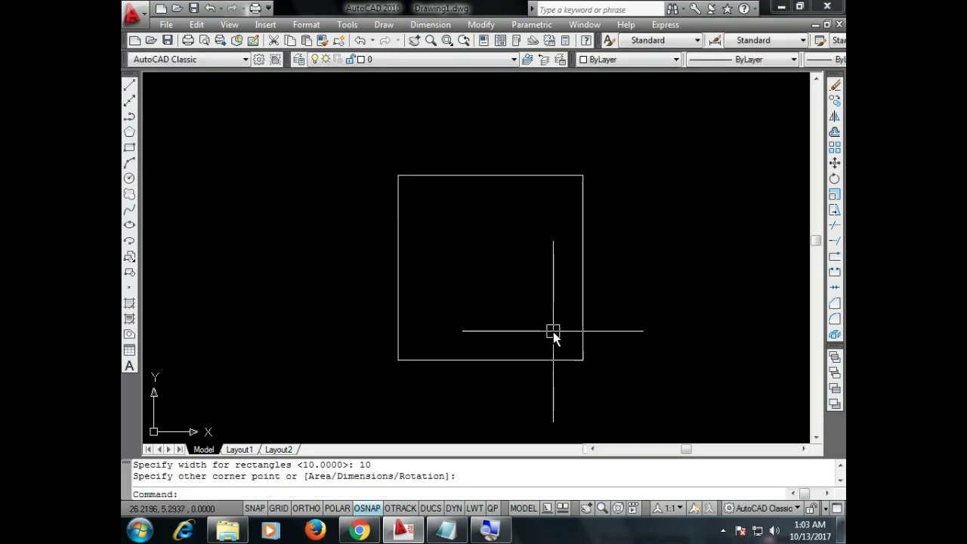
Fillet the square's corners at radius 5 via Polyline, turning it into a circle, and select it.
text(f)
key(Return)
text(r)
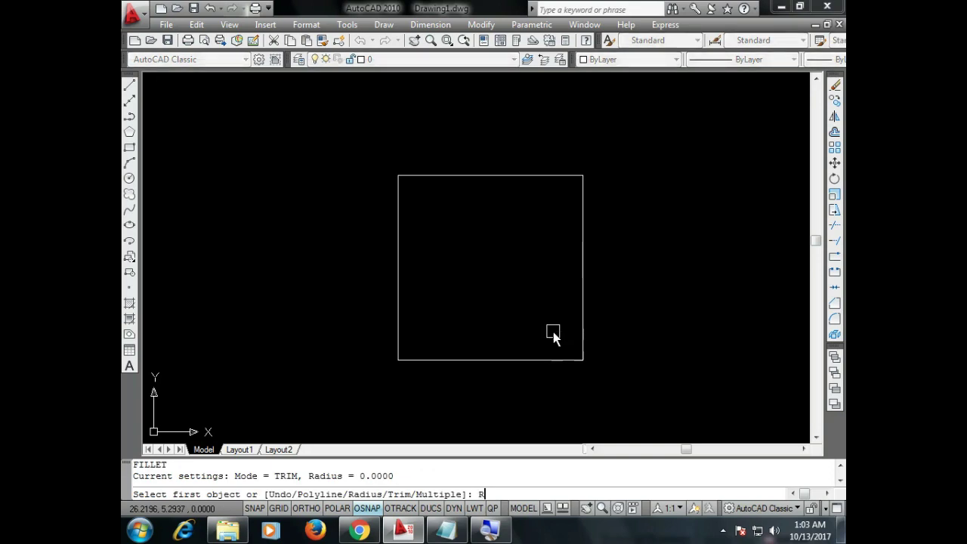
key(Return)
text(5)
key(Return)
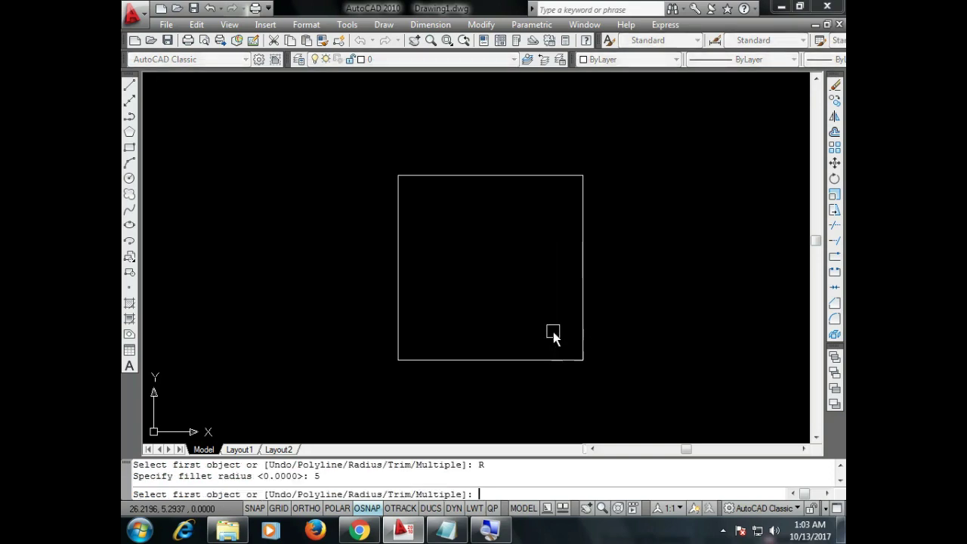
text(p)
key(Return)
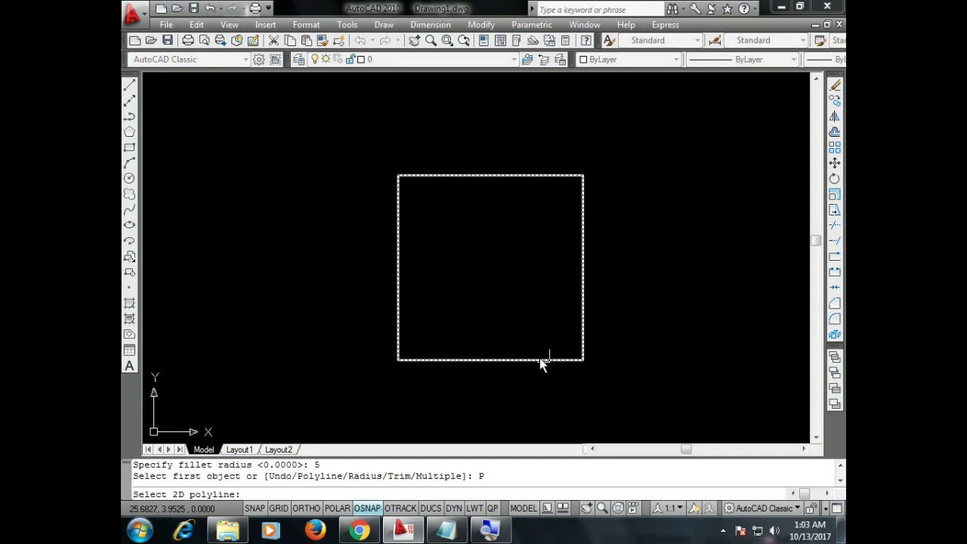
click(520, 360)
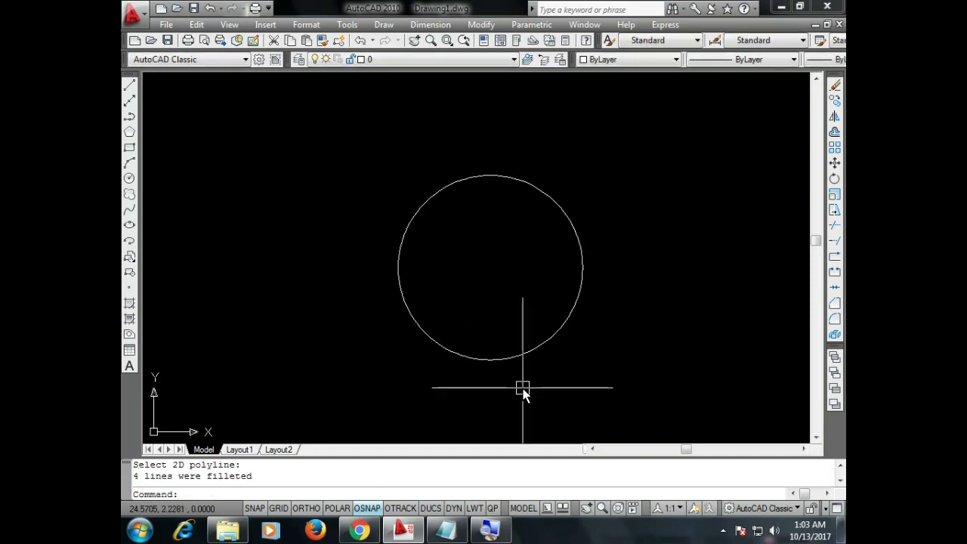
click(443, 188)
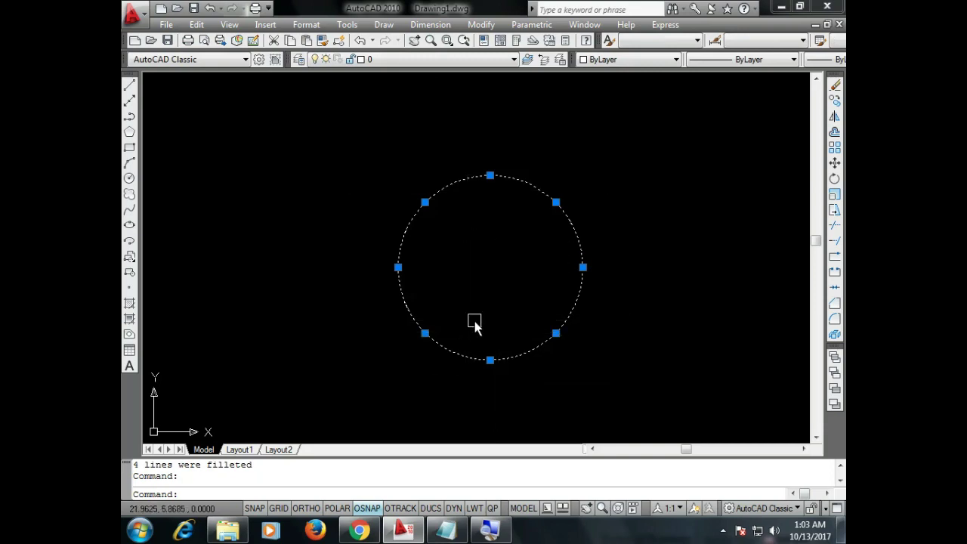
Undo the fillet to restore the square, delete it, and bring it back with undo.
key(ctrl+z)
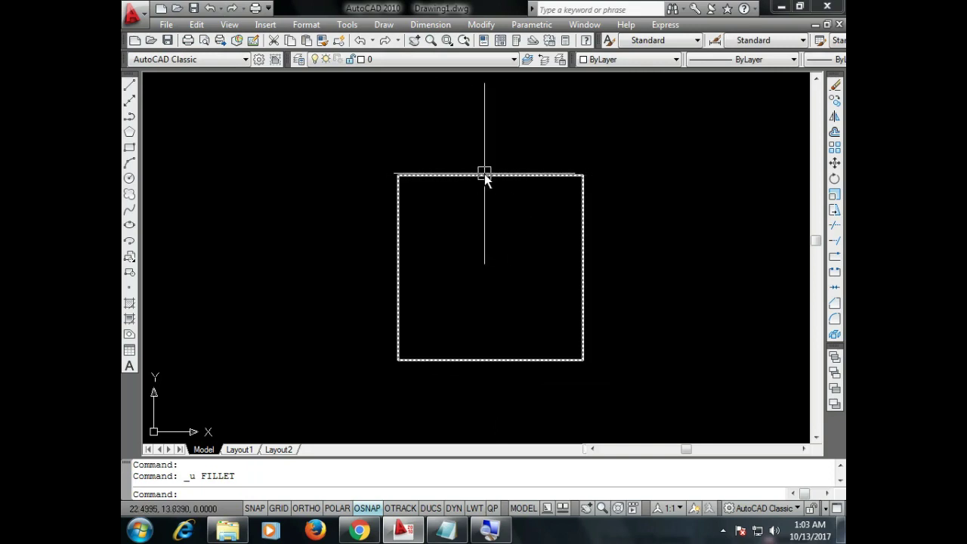
mouse_move(557, 176)
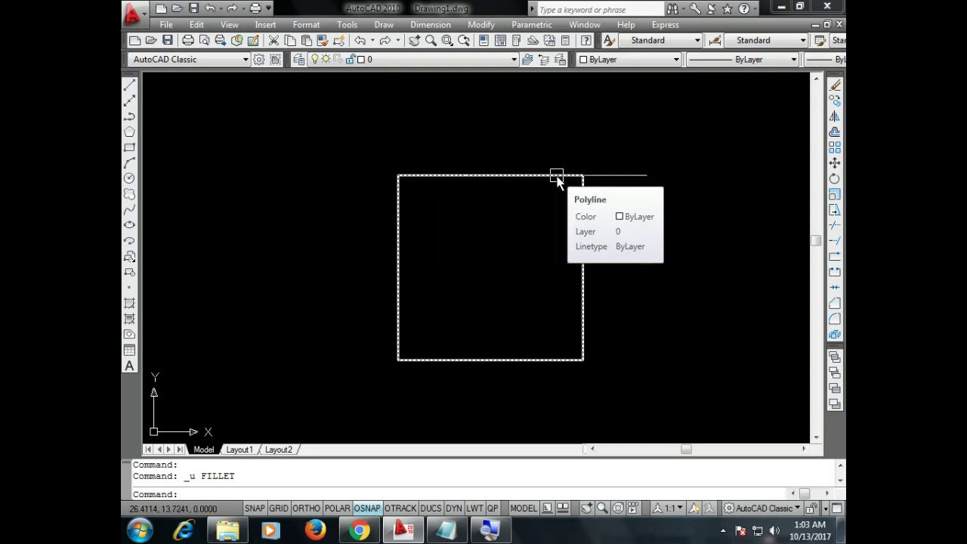
click(556, 177)
key(Delete)
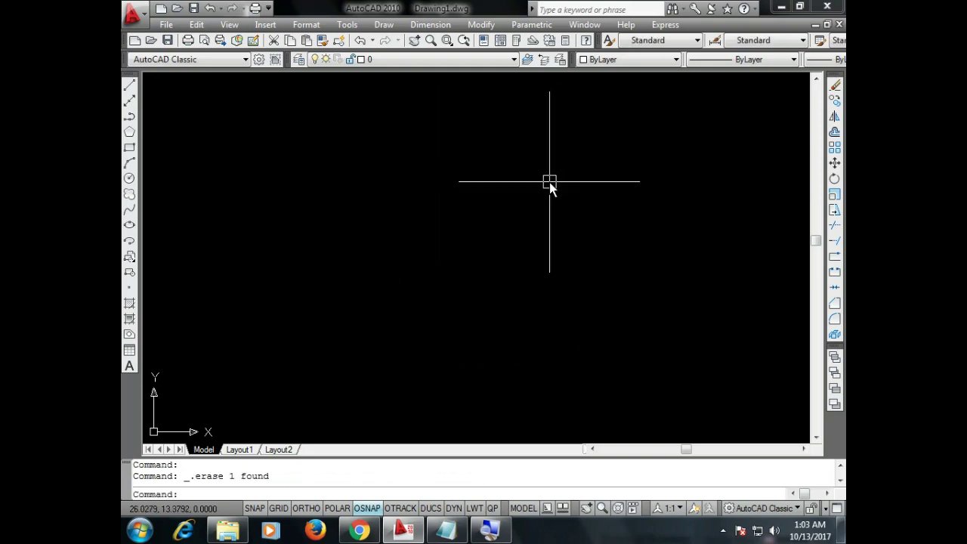
key(ctrl+z)
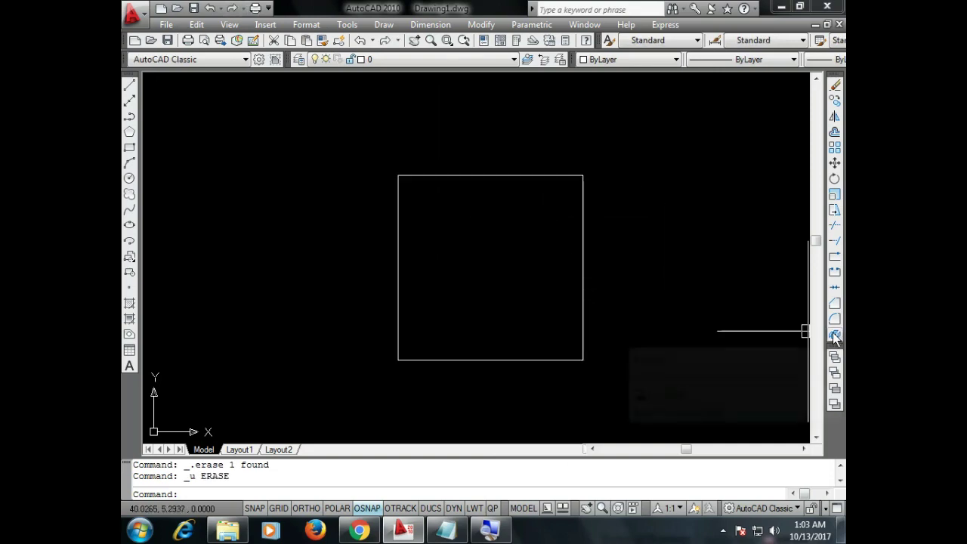
Explode the square into separate lines and delete all four edges.
click(835, 337)
click(583, 257)
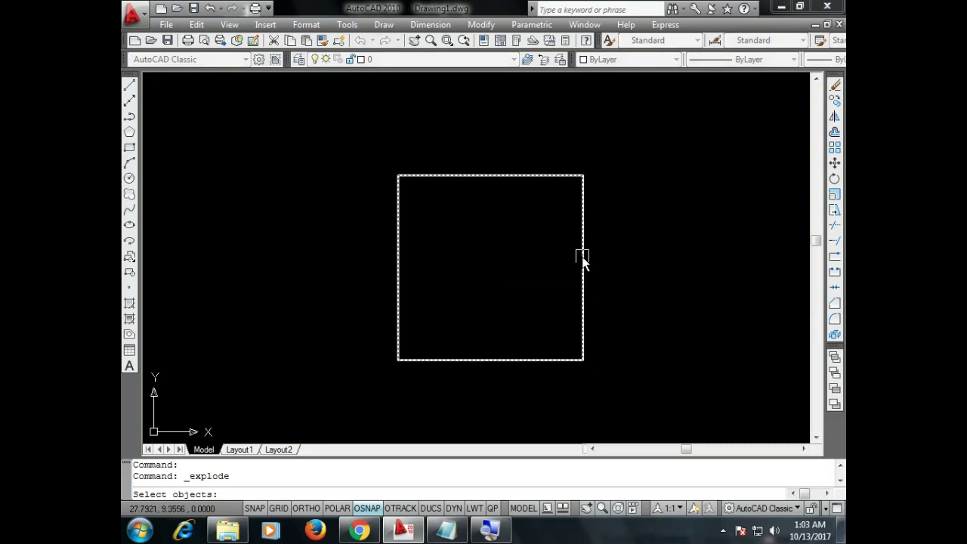
key(Return)
click(583, 254)
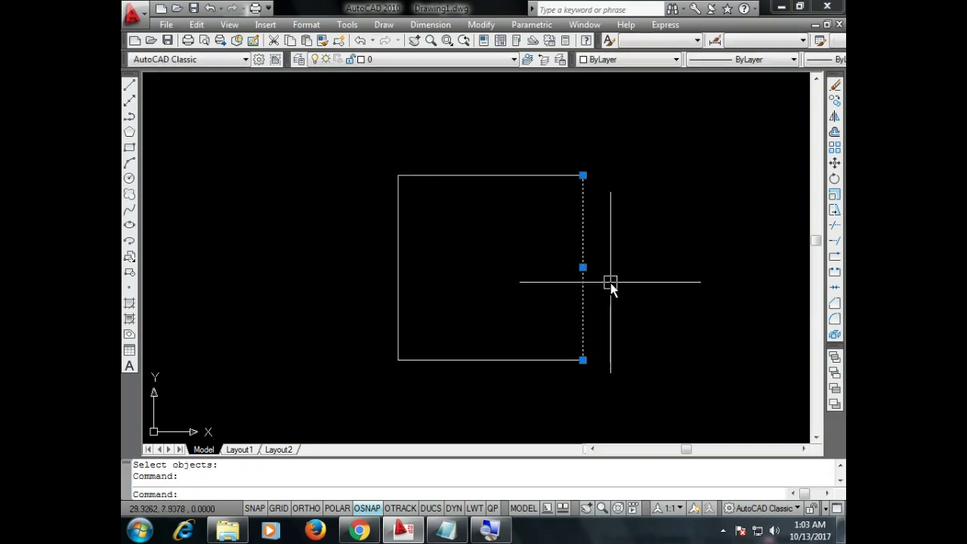
key(Delete)
click(609, 162)
click(393, 378)
key(Delete)
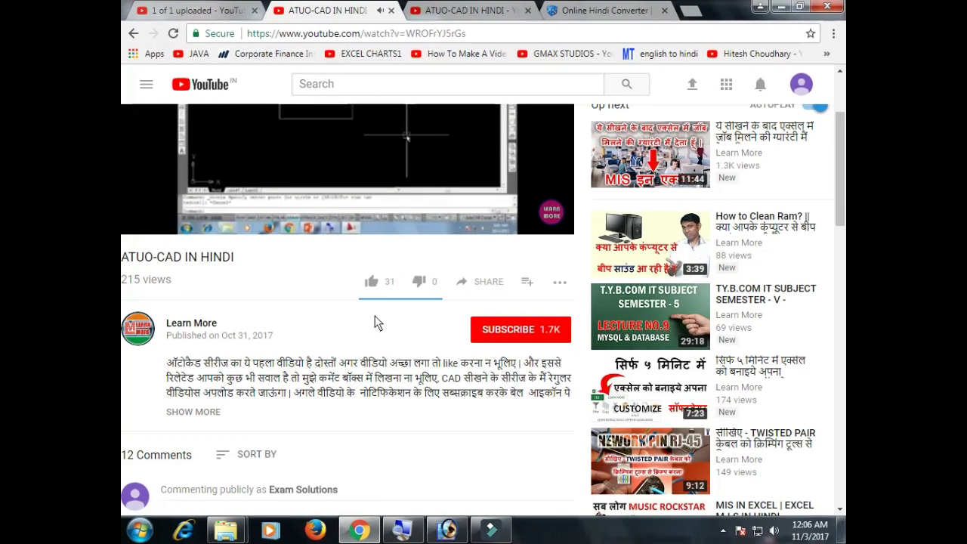
Like the video, subscribe with all notifications on, and draft the comment 'tell me about this this..'.
click(370, 284)
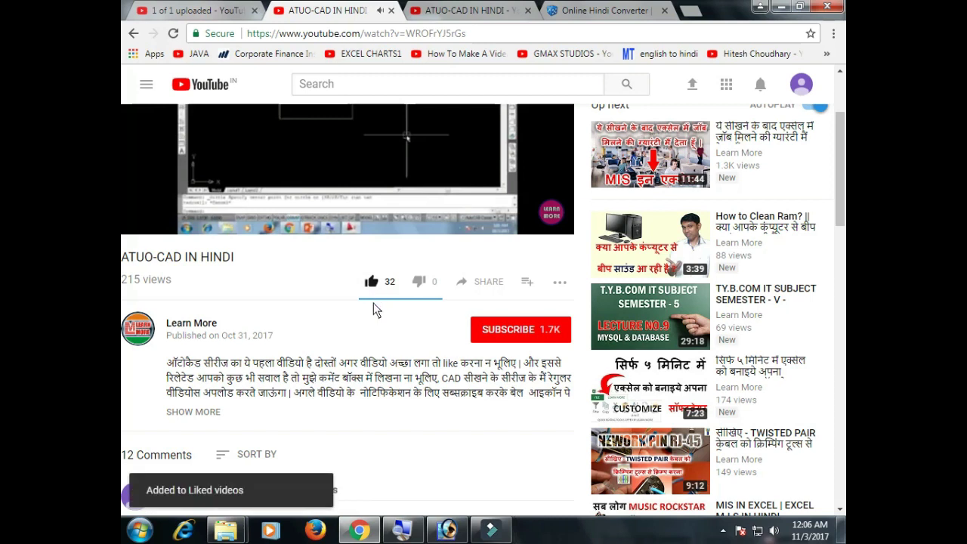
click(526, 342)
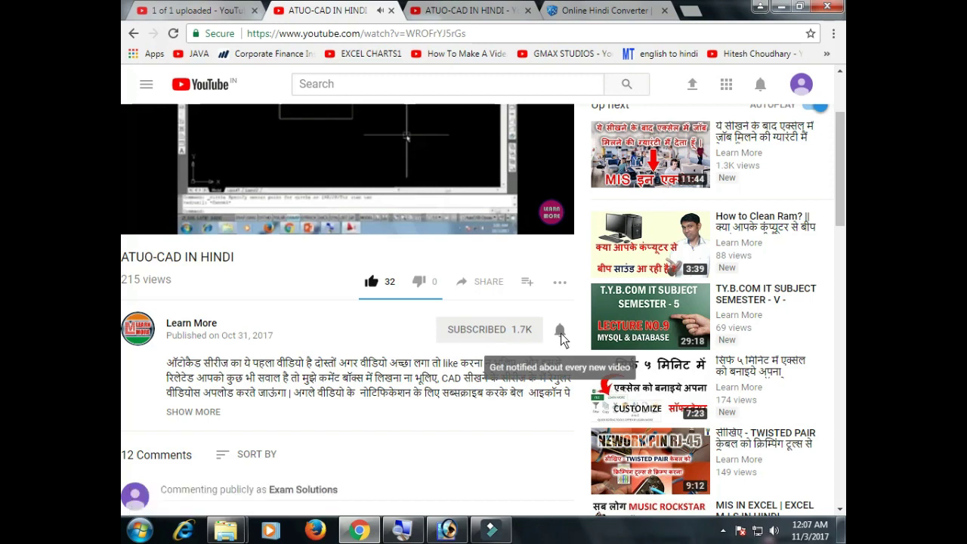
click(560, 334)
text(tell me abou)
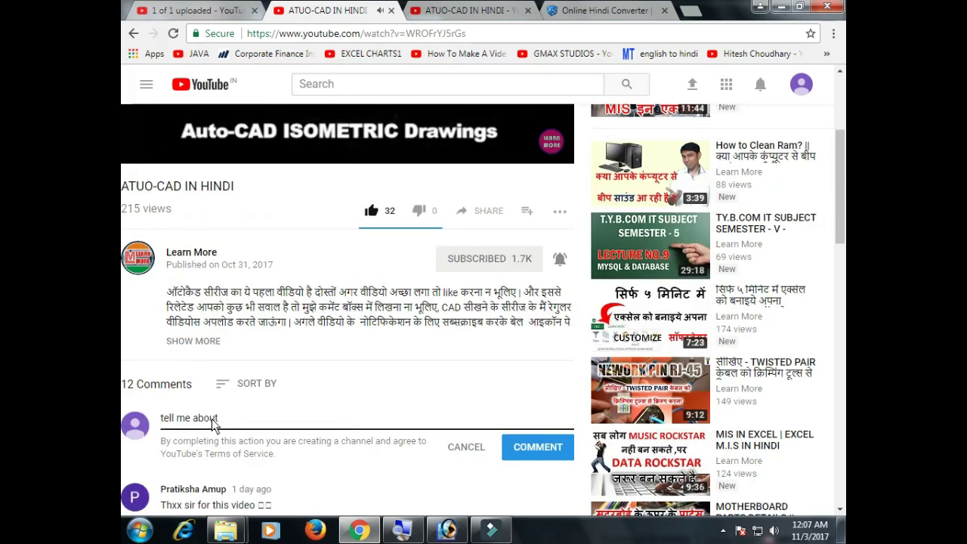
text(this this..)
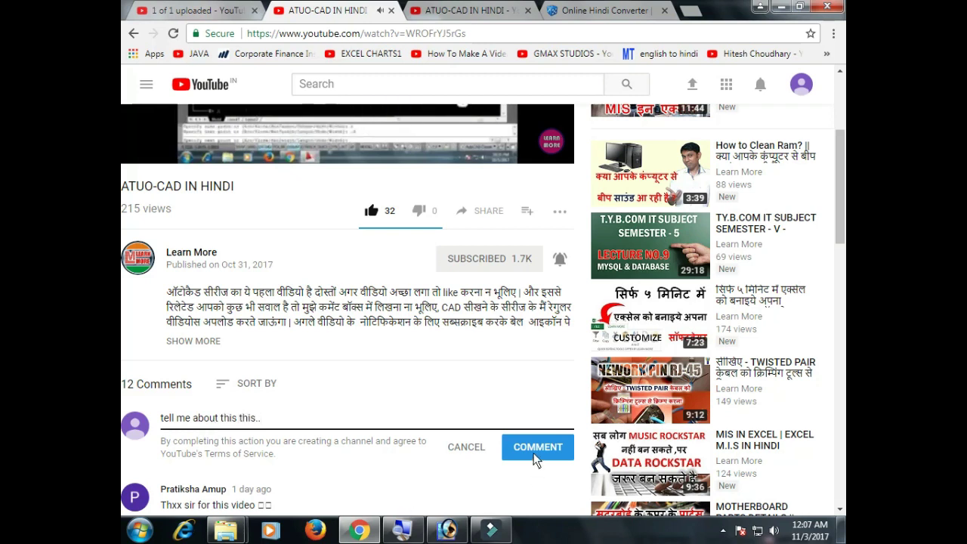